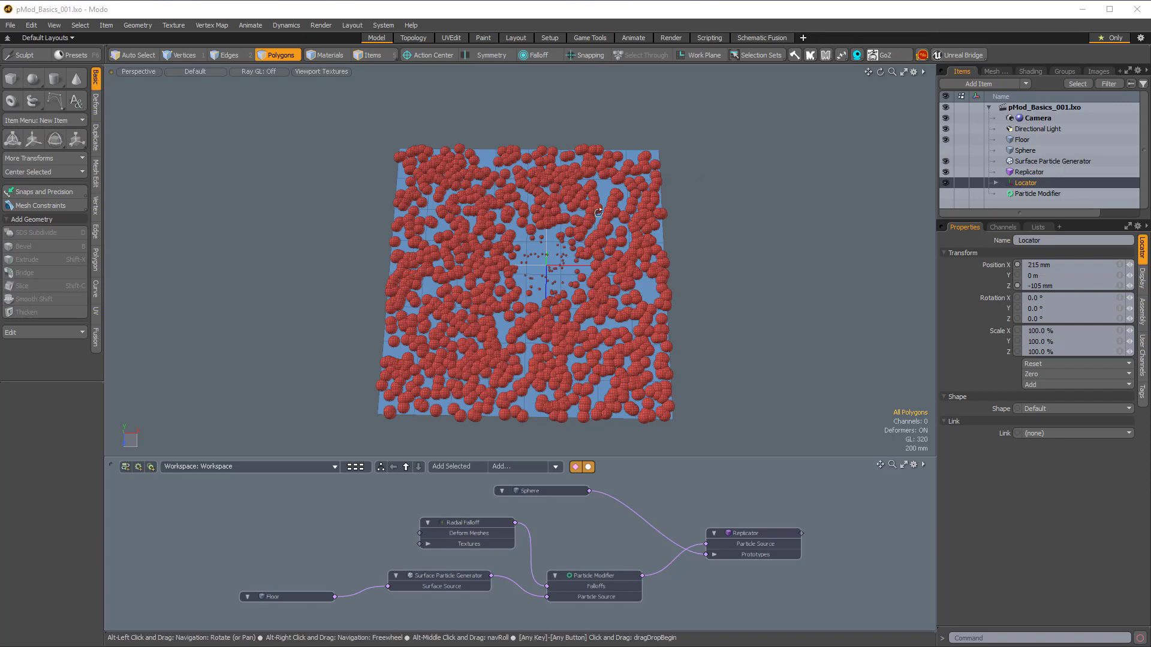
- Examine the finished scene of replicated spheres and their shrunken area around the locator from several angles
left_click_drag(595, 224, 687, 223, "alt")
left_click_drag(680, 282, 600, 180, "alt")
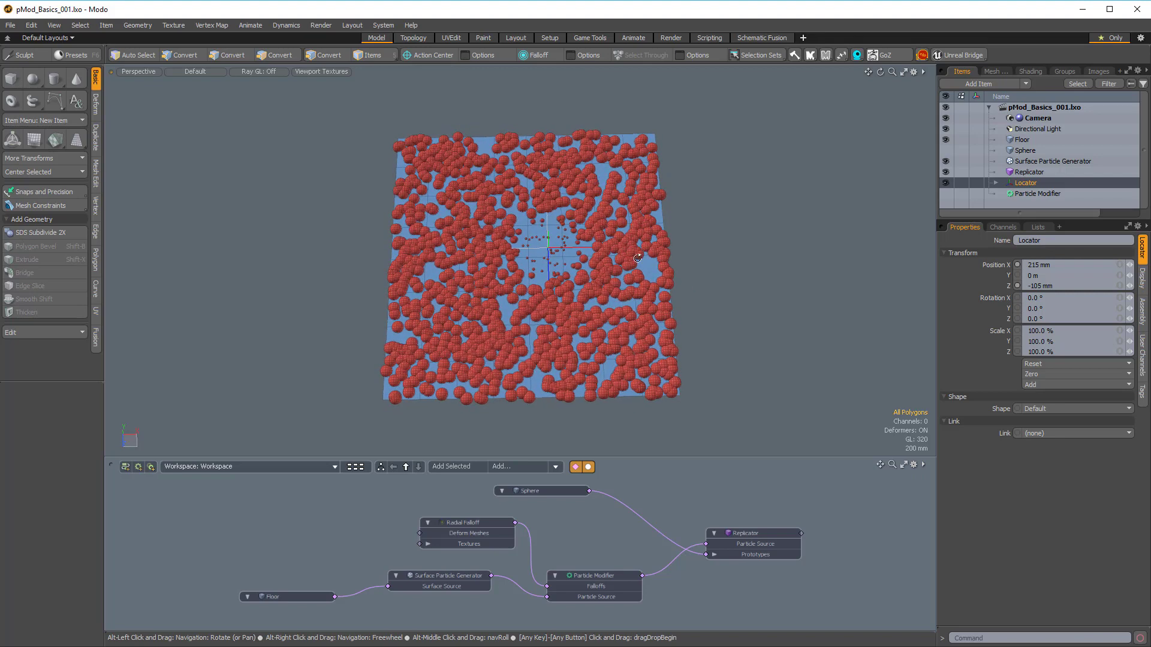
left_click_drag(729, 266, 689, 318, "alt")
left_click_drag(729, 280, 773, 253, "alt")
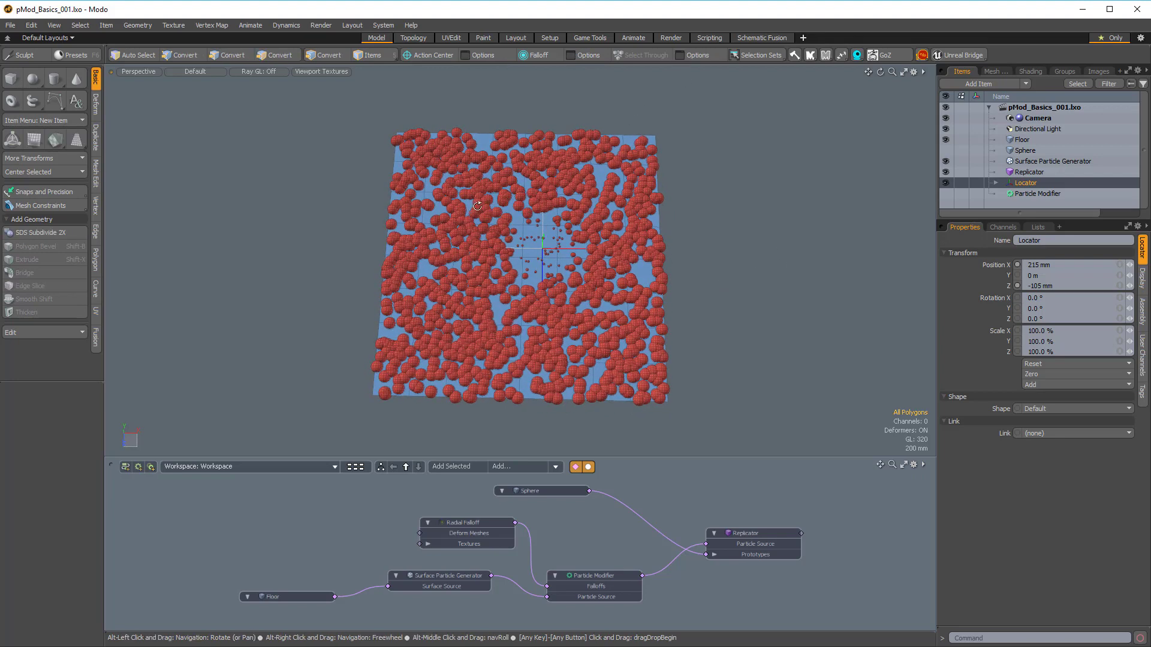
left_click_drag(479, 205, 500, 308, "alt")
key("5")
key("w")
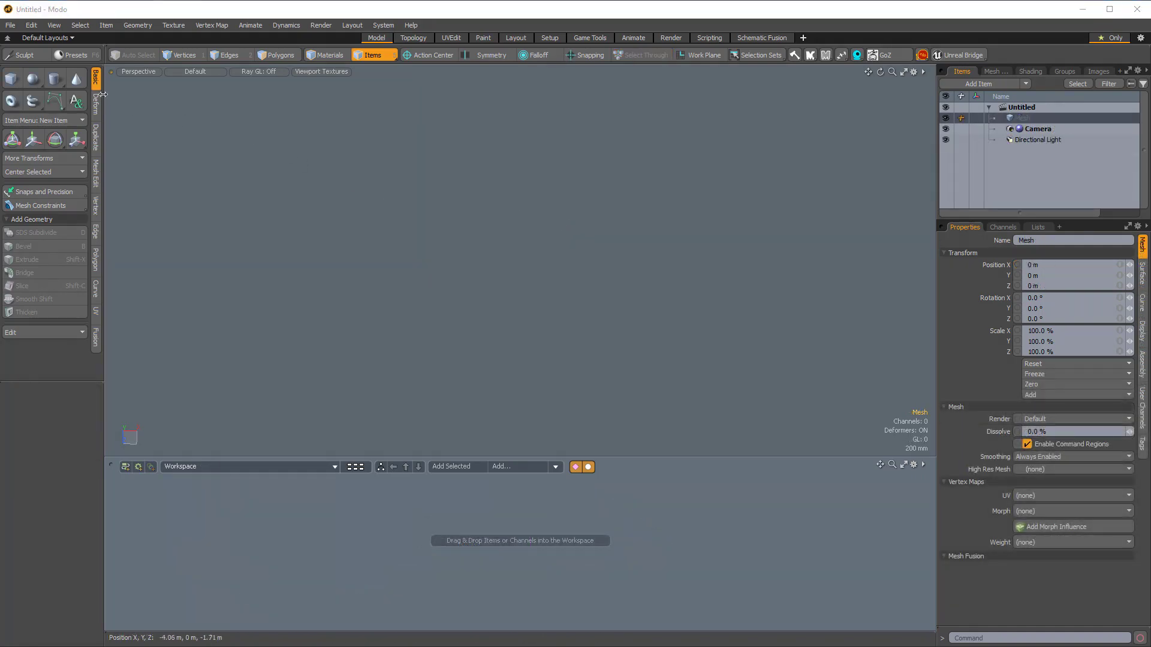
- Create a 1 m unit cube in the empty scene's mesh
left_click(151, 109)
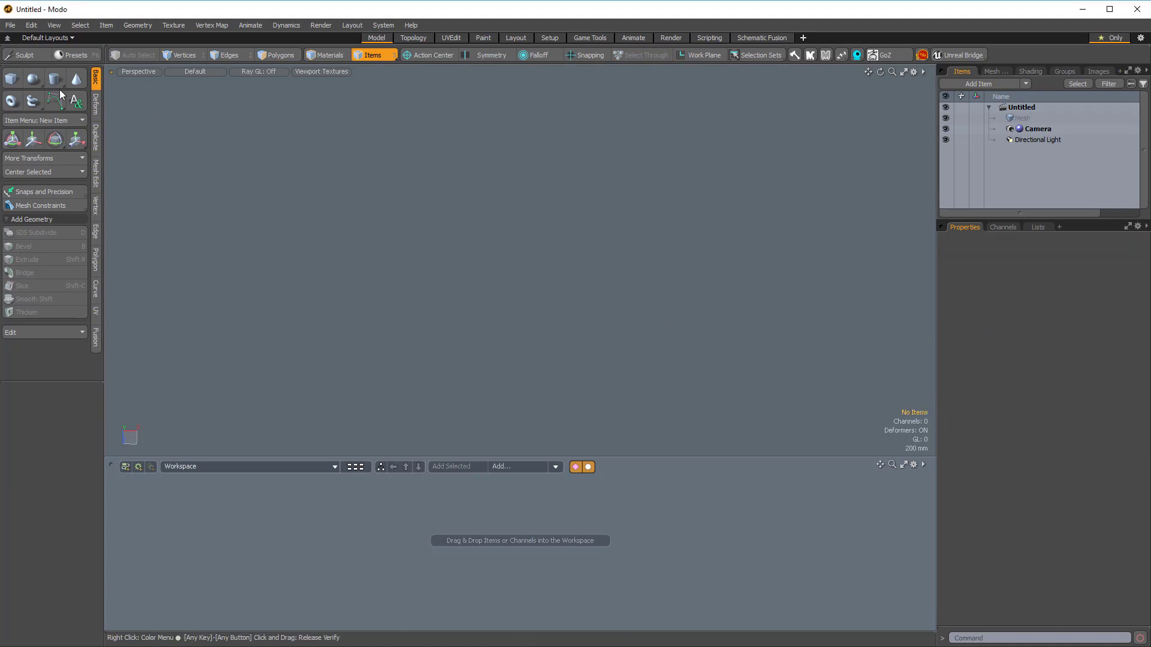
left_click(13, 82)
left_click_drag(152, 136, 575, 251, "alt")
- Delete every polygon of the cube except its top face
key("3")
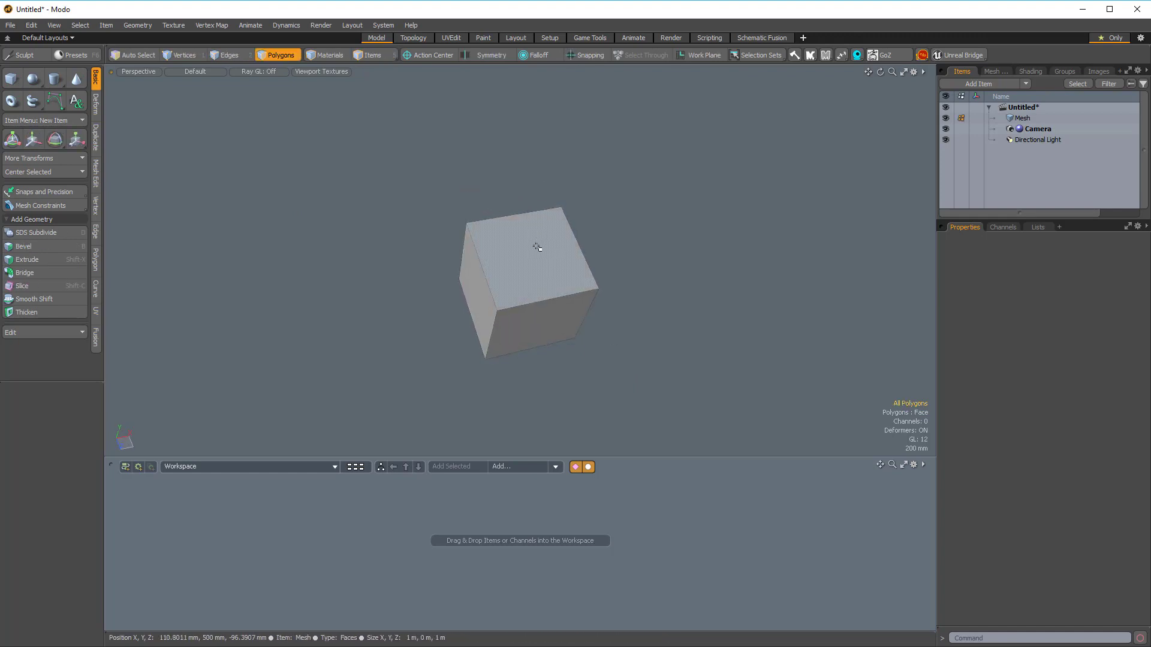
left_click(534, 246)
left_click_drag(629, 211, 676, 198, "alt")
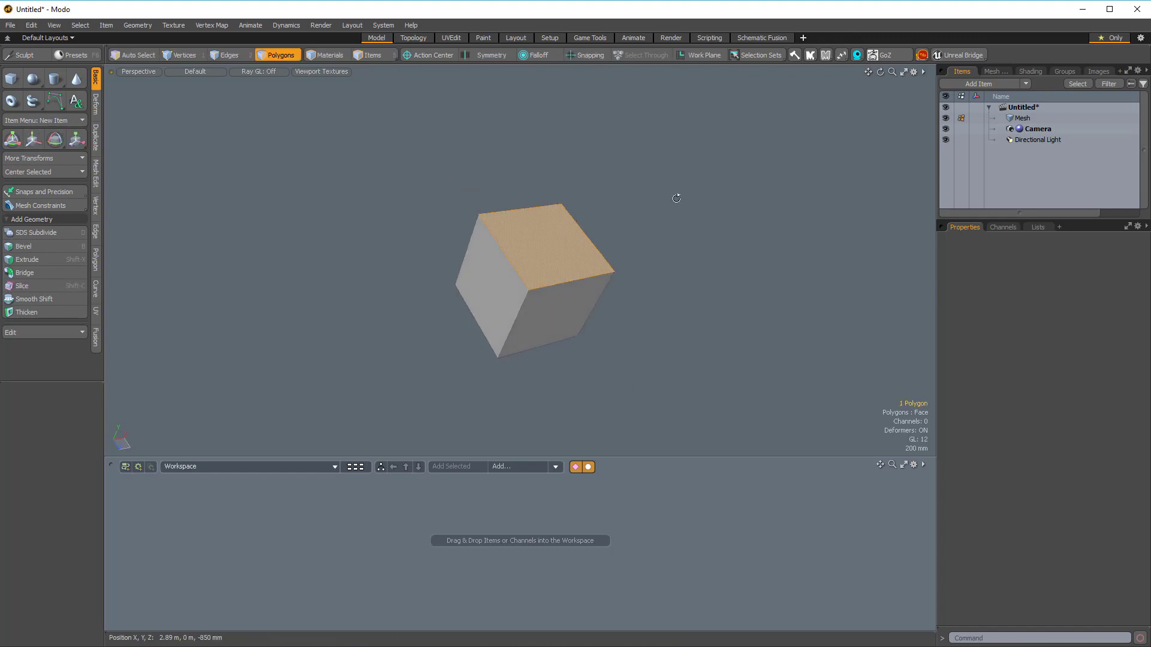
key("bracketleft")
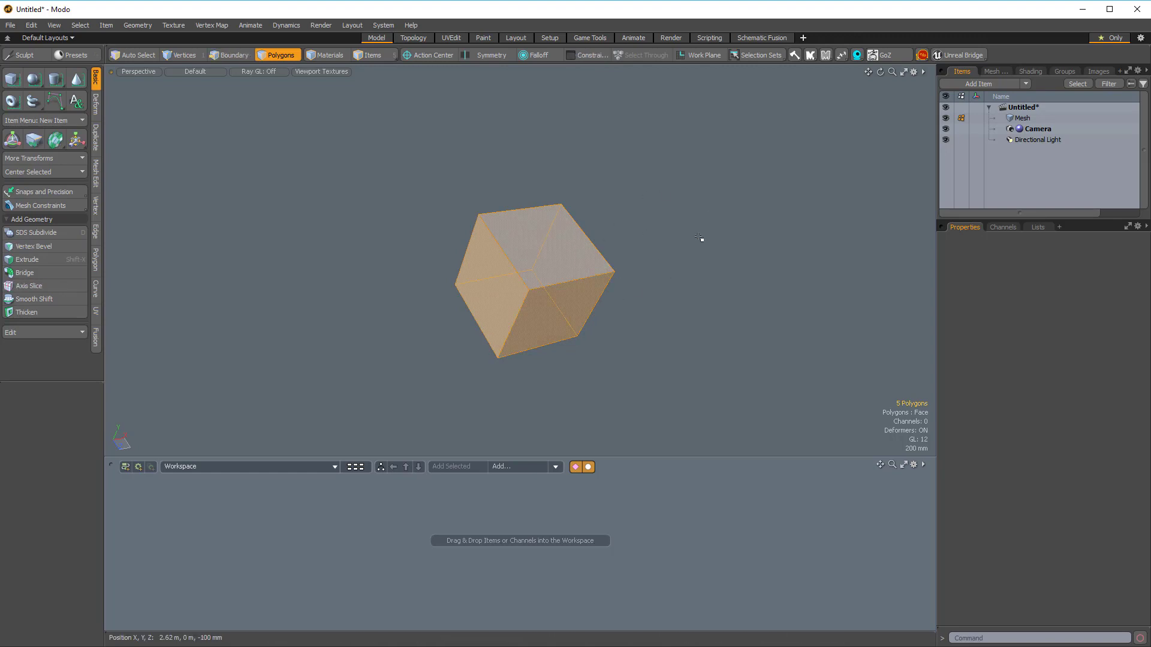
key("Delete")
- Center the remaining square polygon at the world origin
left_click(543, 264)
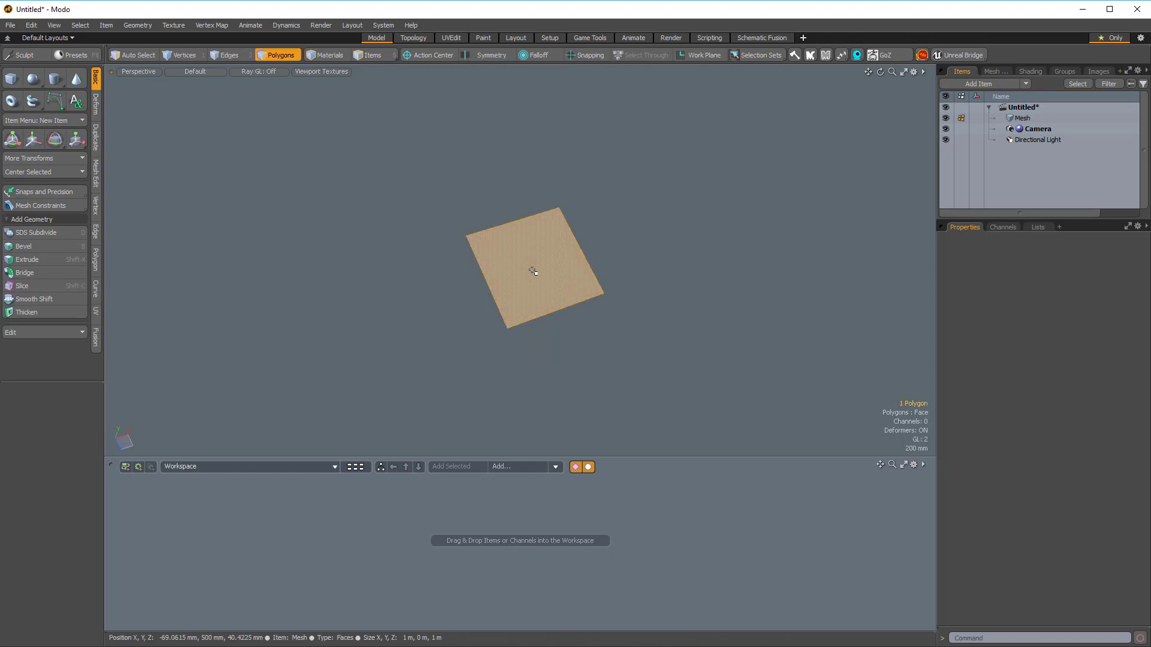
left_click(68, 174)
left_click(70, 190)
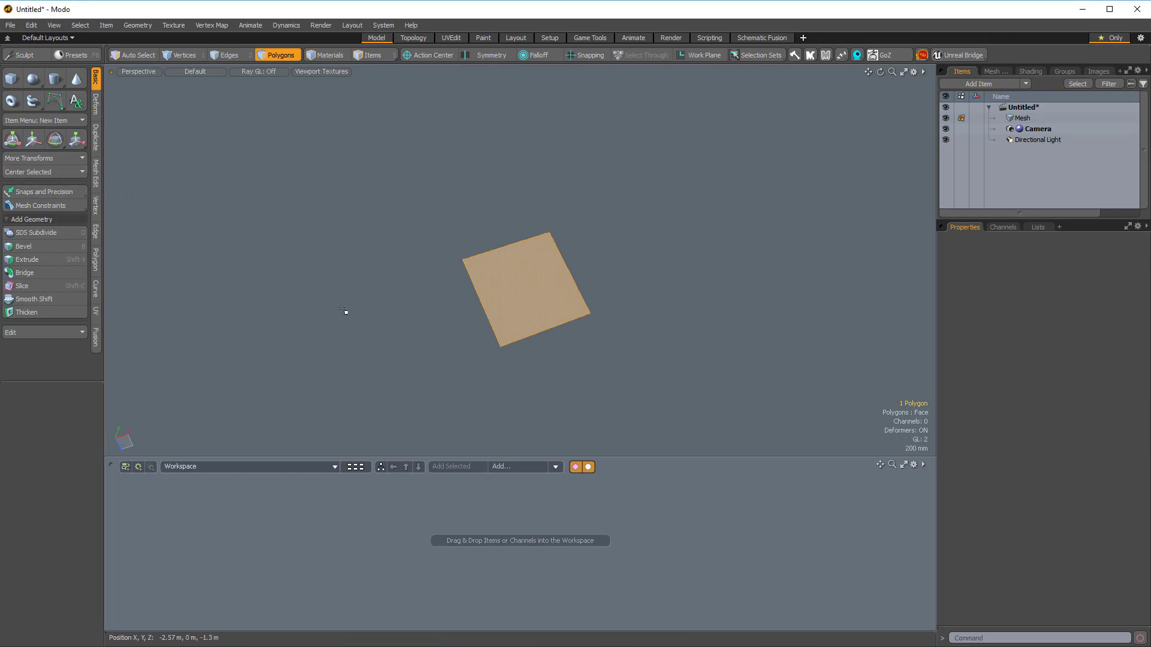
- Scale the square polygon to 300% in X and Z, keeping Y at 100%
left_click_drag(510, 392, 519, 346, "alt")
scroll(519, 344, "up", 3)
key("y")
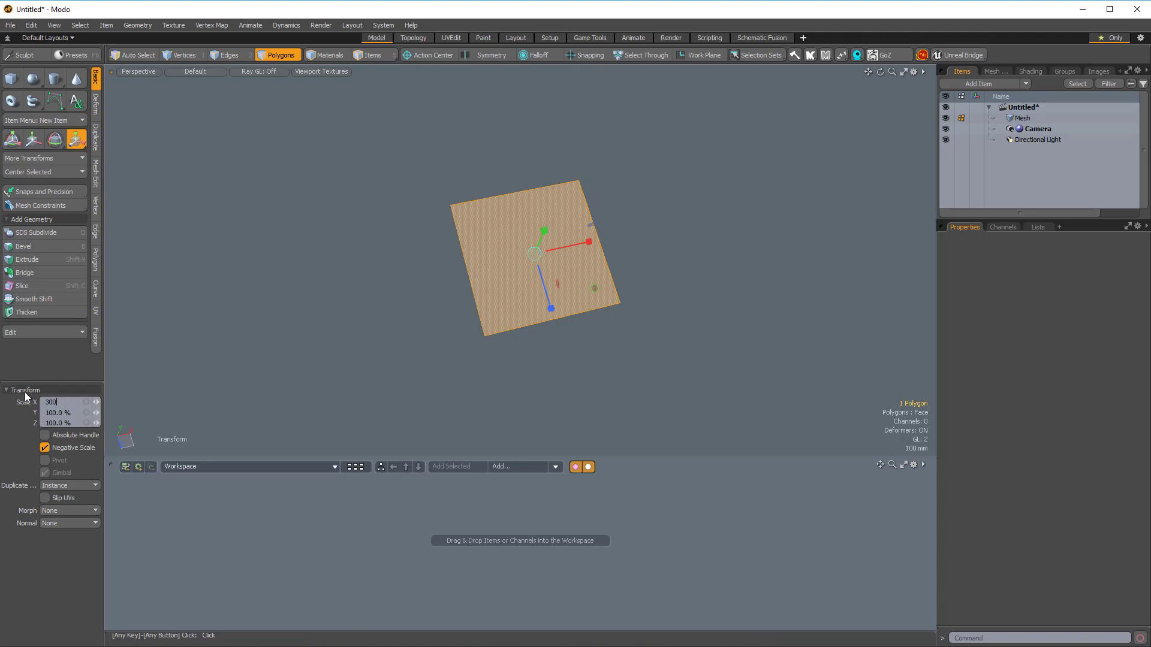
key("Return")
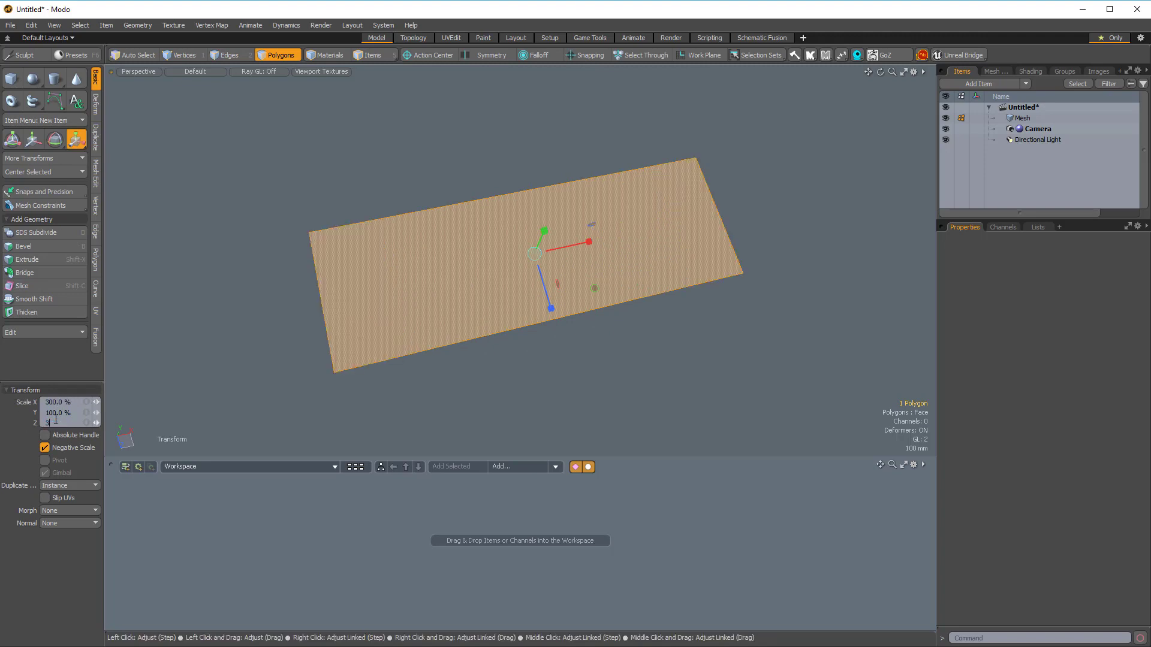
key("Return")
scroll(575, 295, "down", 3)
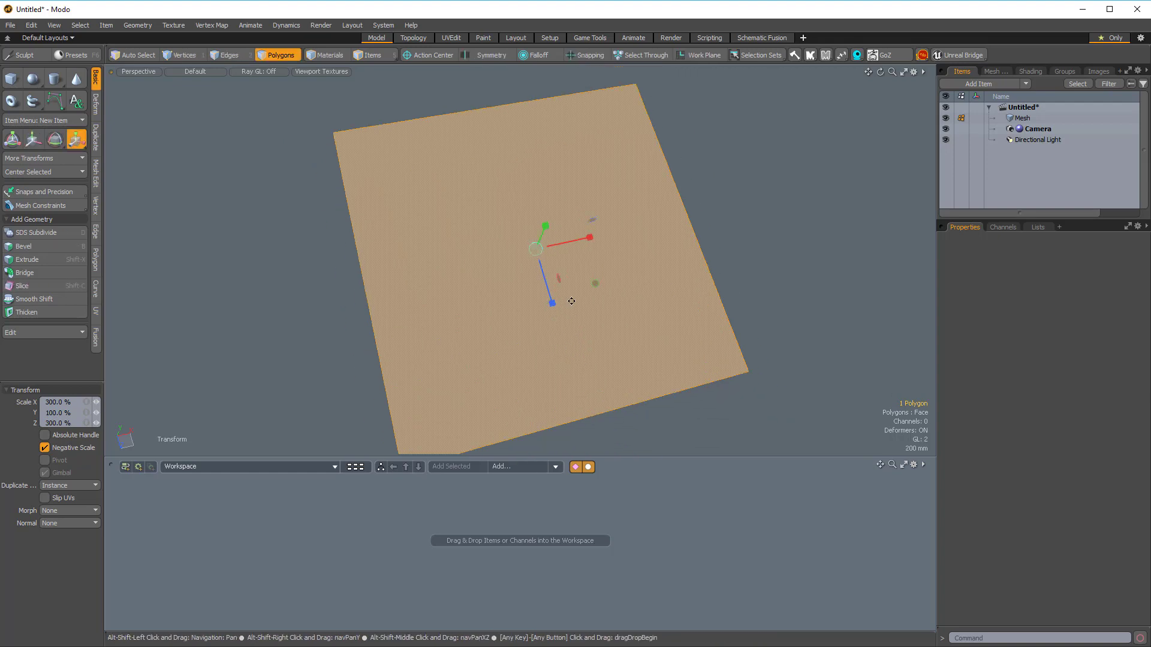
key("q")
- Subdivide the square repeatedly with the Faceted method into an 8 by 8 grid of polygons
scroll(609, 314, "down", 2)
left_click_drag(609, 313, 607, 319, "alt+shift")
key("shift+d")
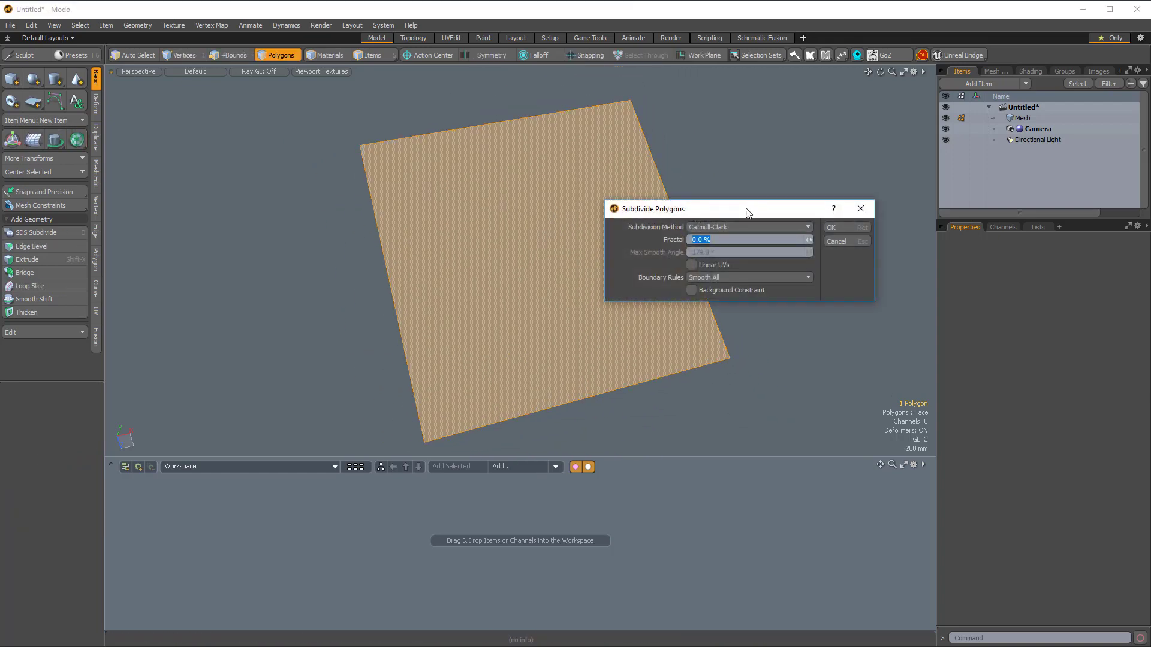
left_click(747, 227)
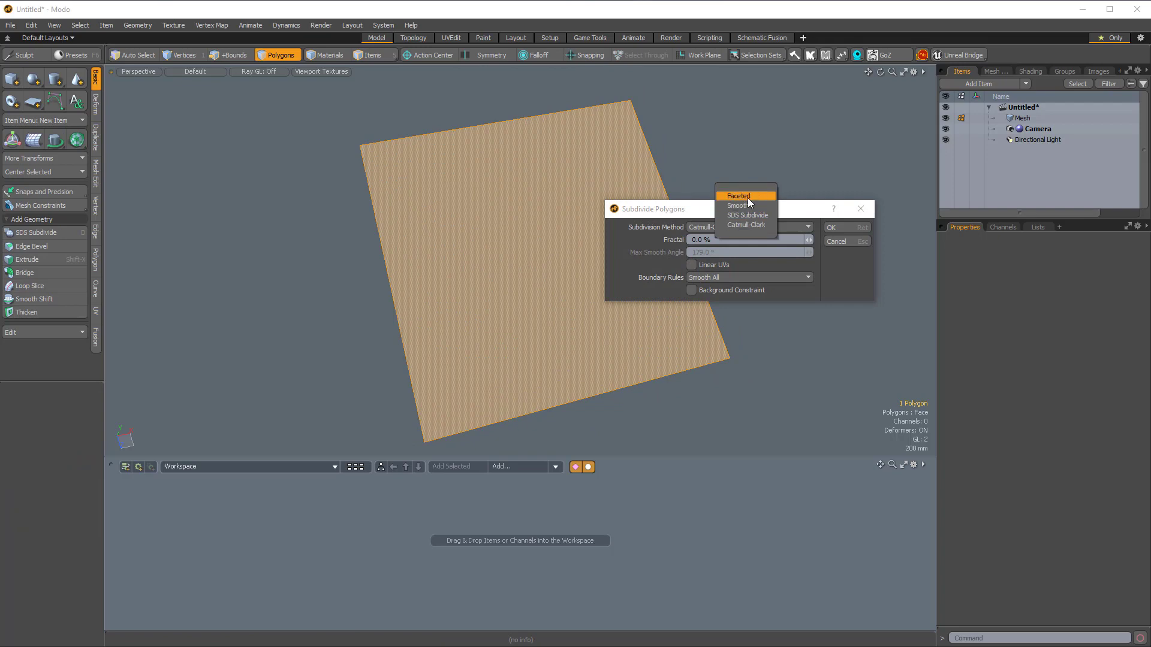
left_click(746, 198)
left_click(843, 226)
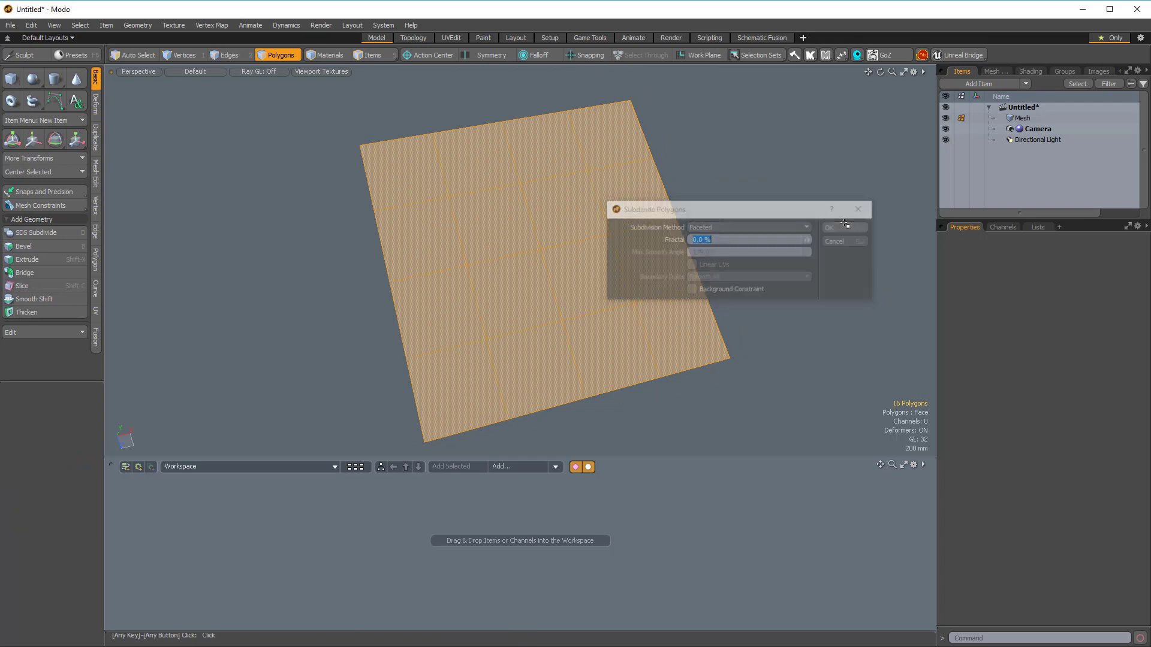
key("shift+d")
left_click(839, 226)
left_click_drag(662, 270, 526, 274, "alt")
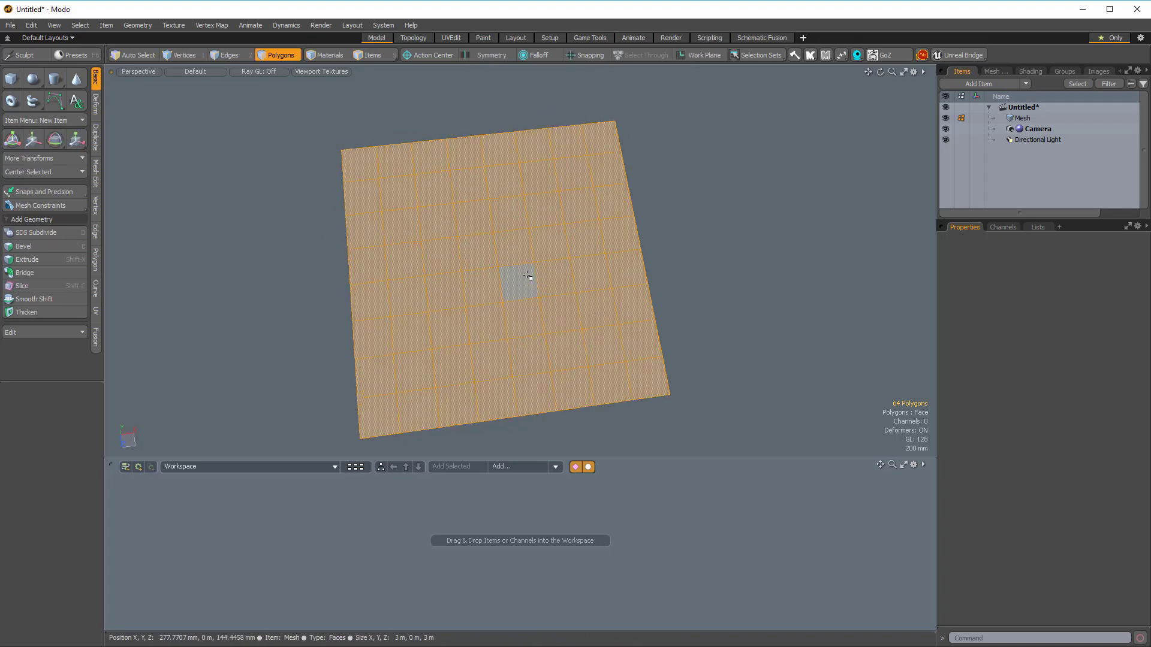
- Assign the gridded plane a new material named Floor with a light blue color (RGB 128, 191, 255)
key("m")
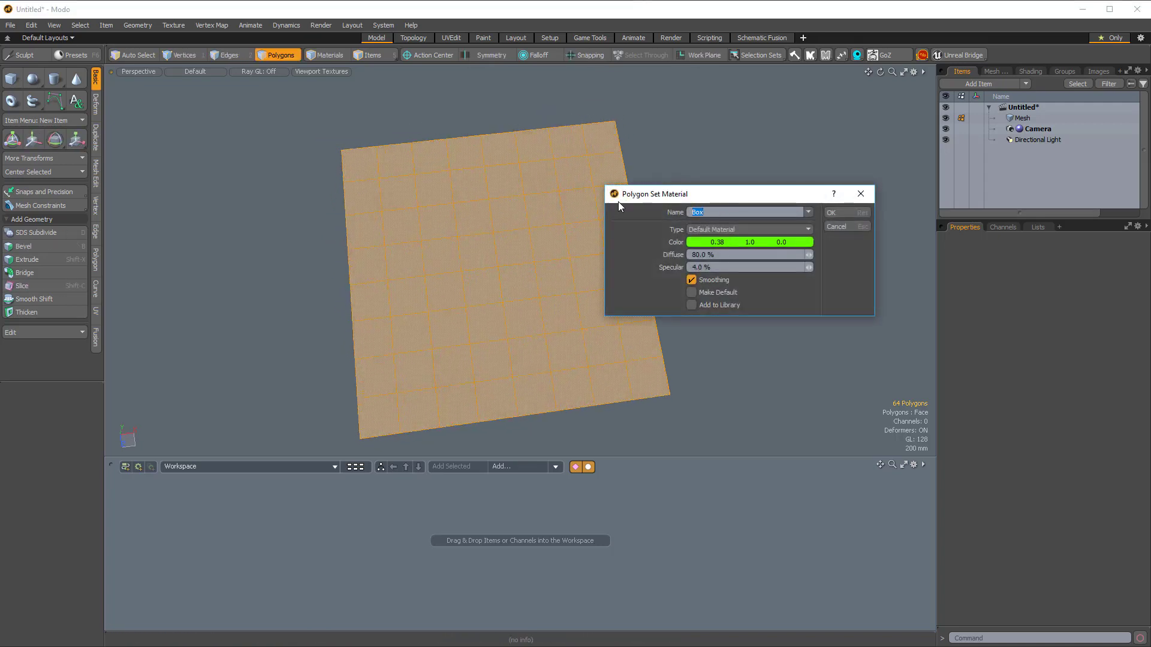
type("Floor")
left_click(709, 239)
left_click(698, 240)
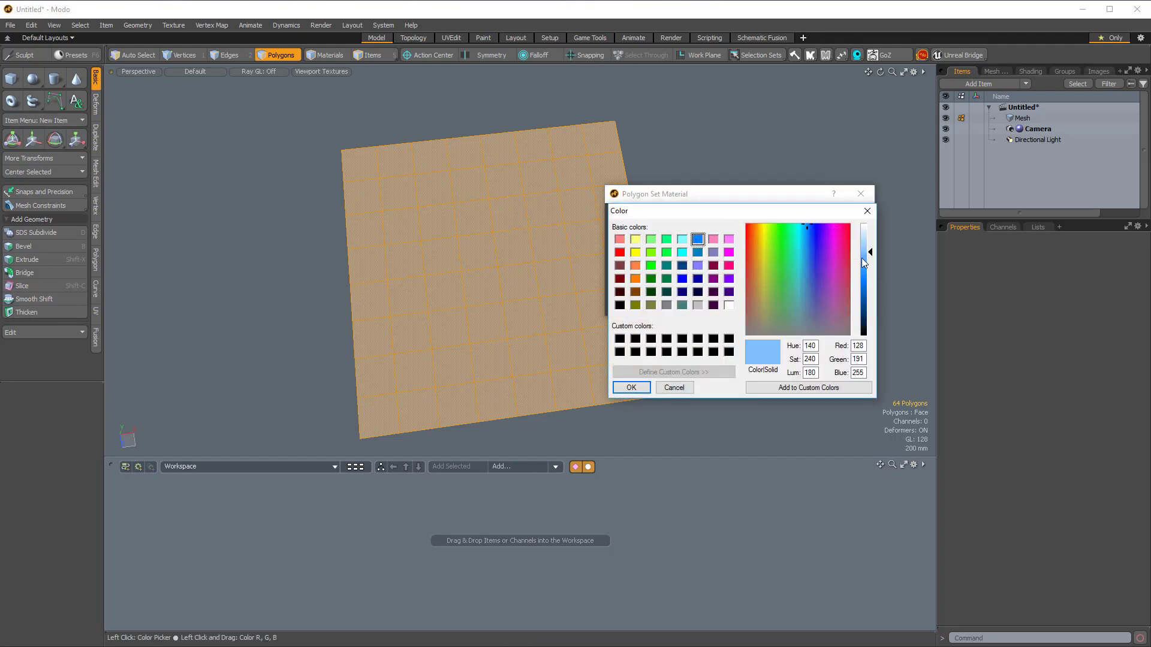
left_click(631, 388)
left_click(828, 216)
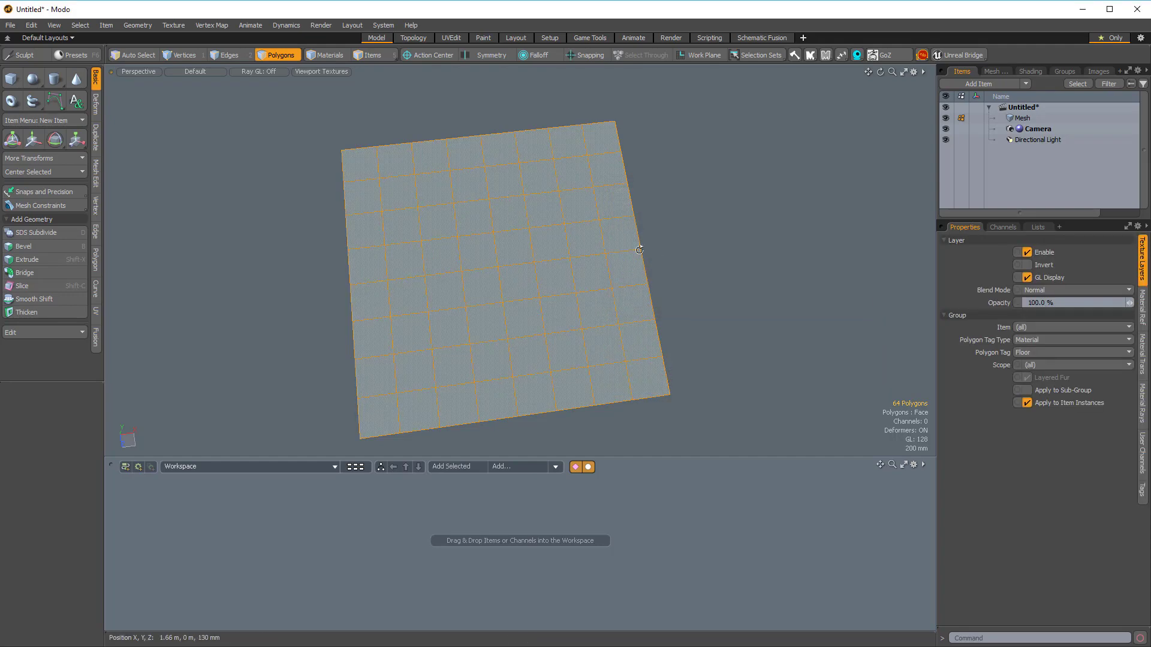
- Rename the plane's mesh item Floor and move it below the Directional Light in the item list
mouse_move(558, 312)
left_mouse_down("alt+shift")
mouse_move(583, 319)
mouse_move(564, 329)
left_mouse_up("alt+shift")
left_click(1022, 119)
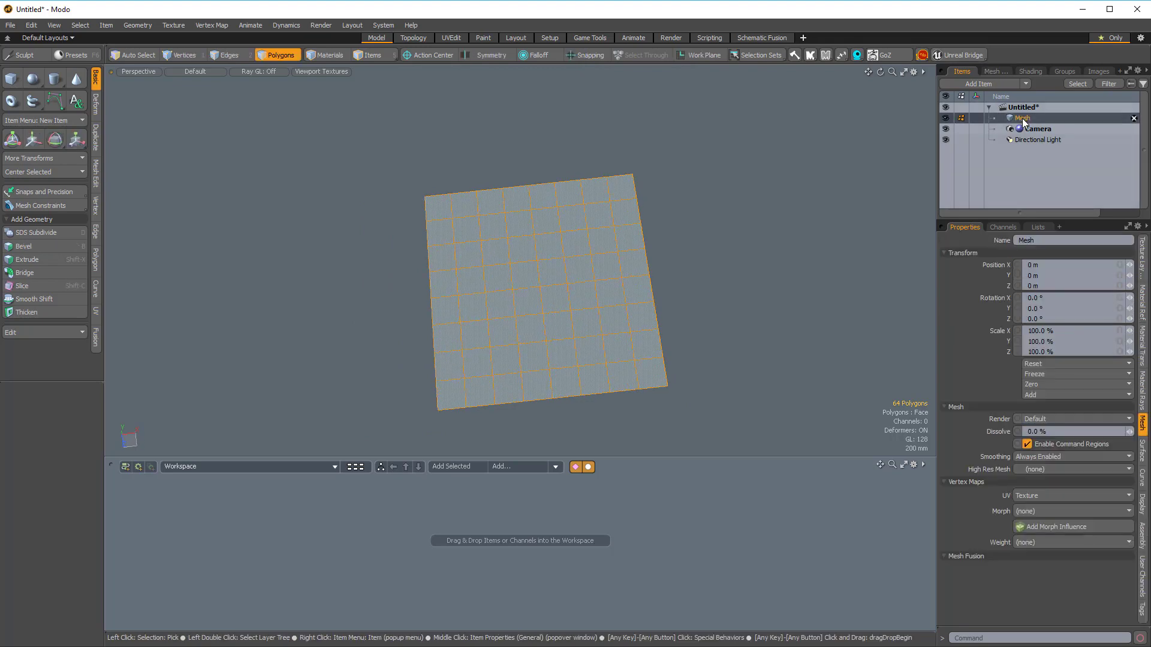
double_click(1020, 118)
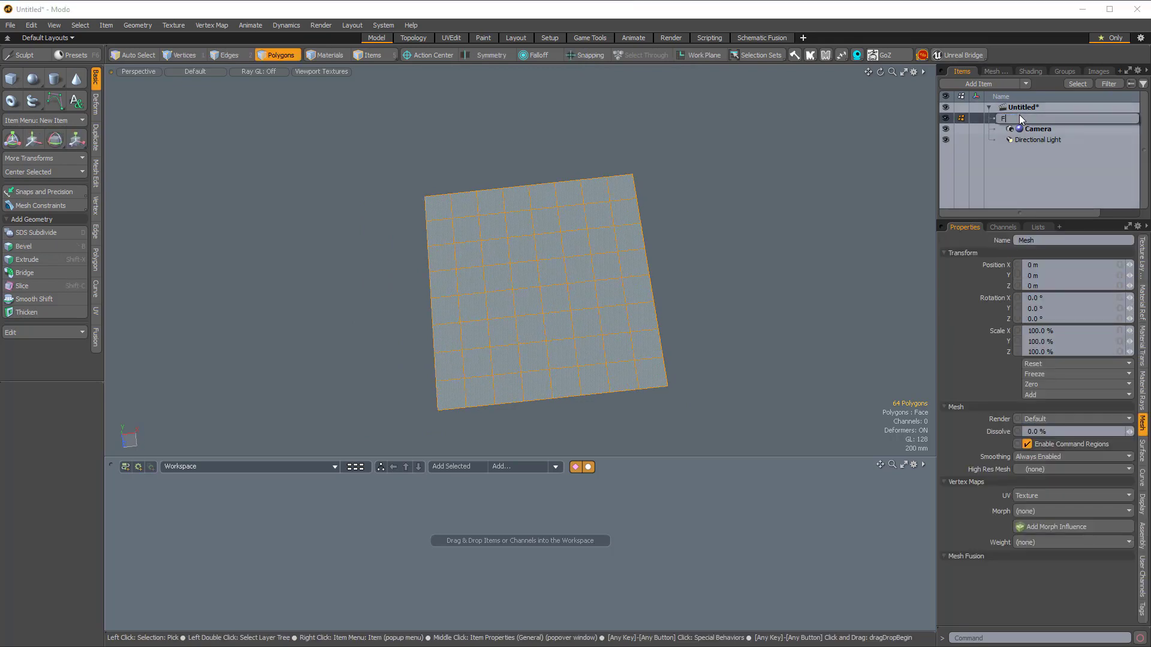
type("Floor")
key("Return")
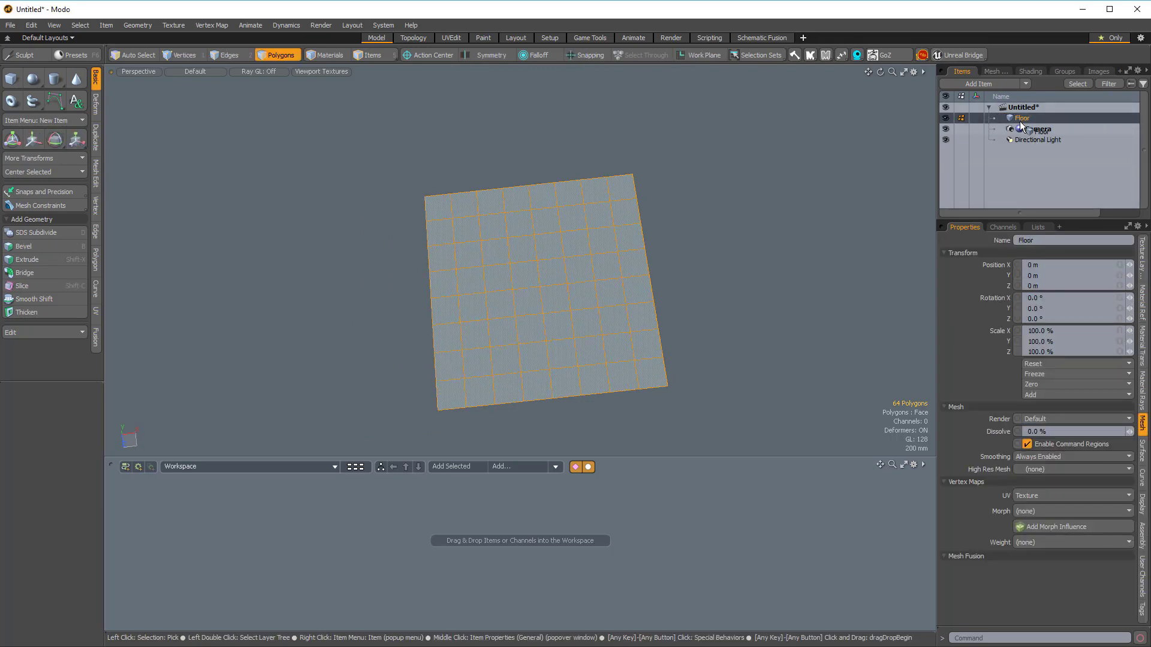
left_click_drag(1024, 140, 1026, 141)
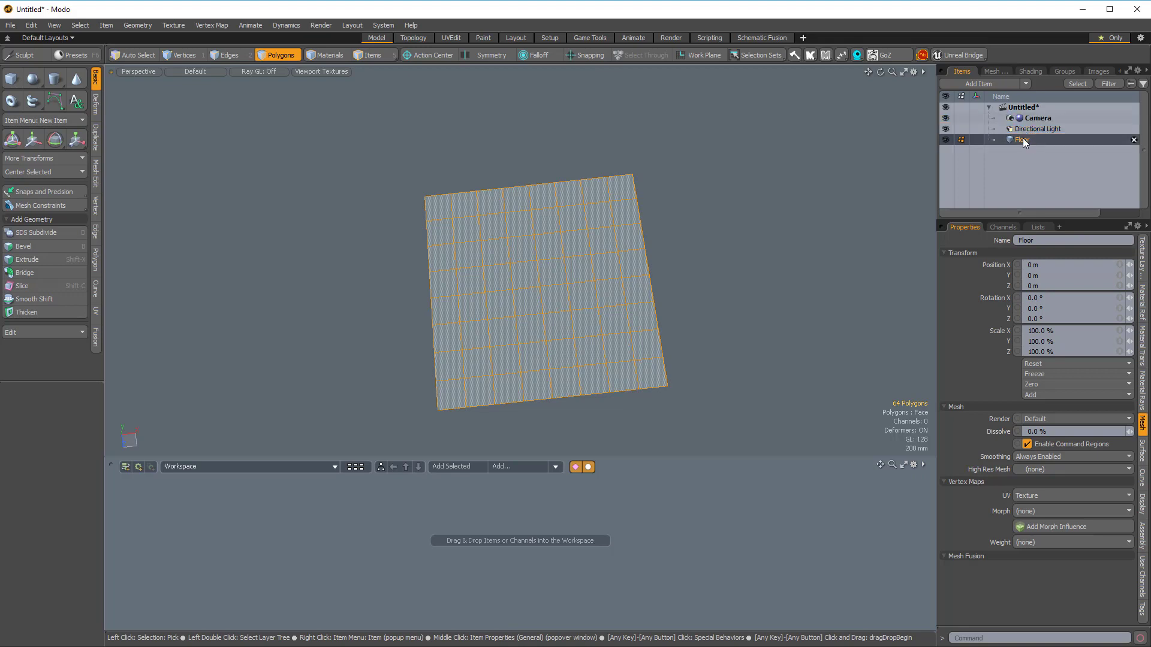
- Add a new mesh item and create a unit cube in it
key("n")
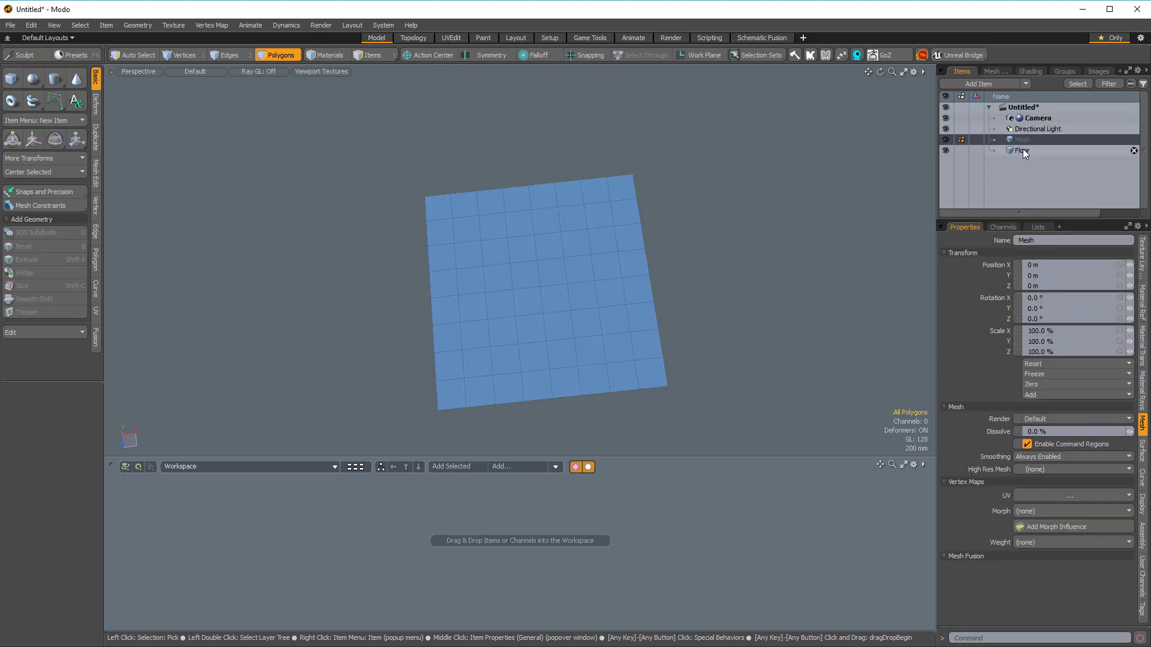
key("ctrl")
left_click(11, 79, "ctrl")
left_click_drag(647, 282, 535, 247, "alt")
- Select all of the cube's polygons and subdivide them twice with the Catmull-Clark method to form a ball
double_click(561, 243)
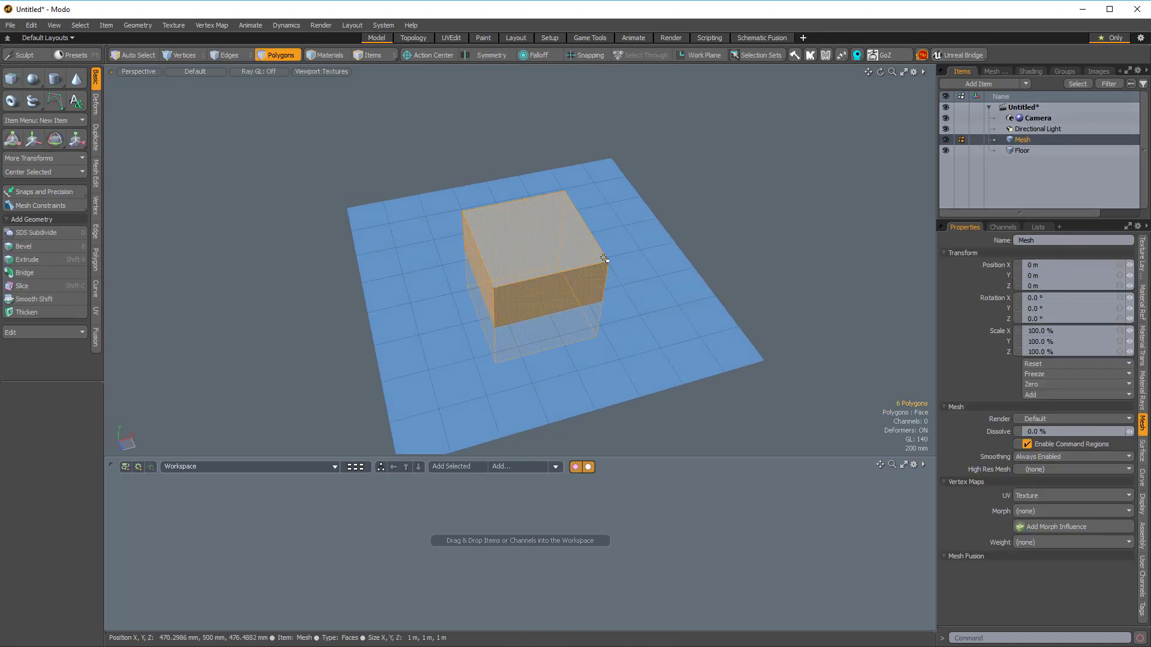
key("shift+d")
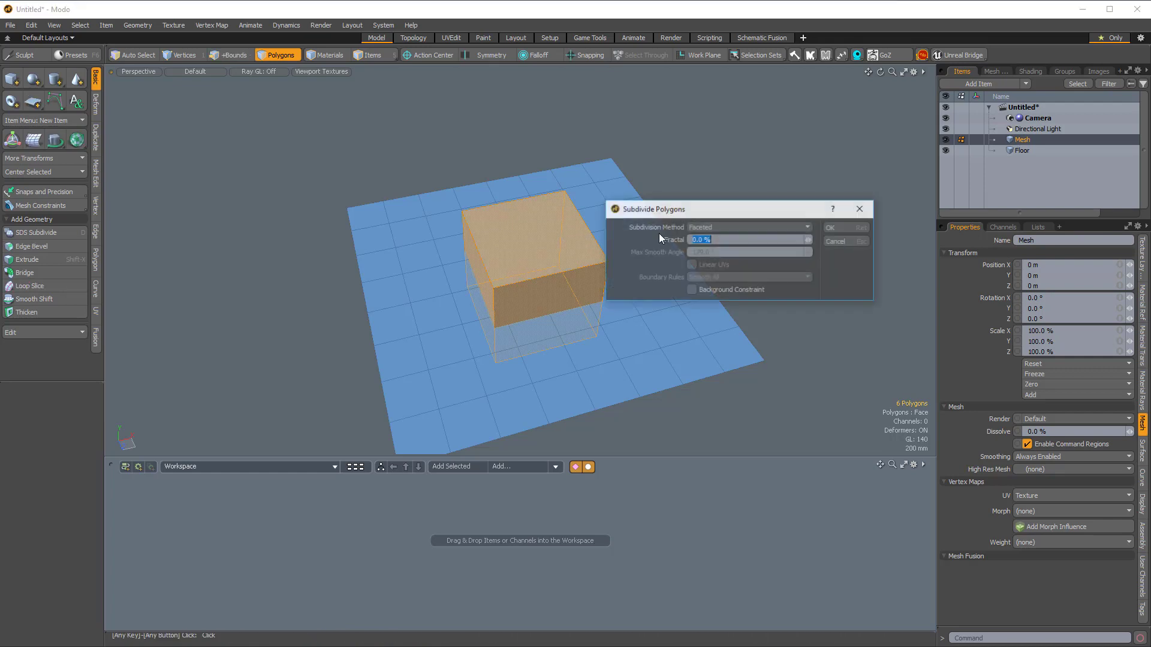
left_click_drag(714, 211, 731, 162)
left_click(727, 177)
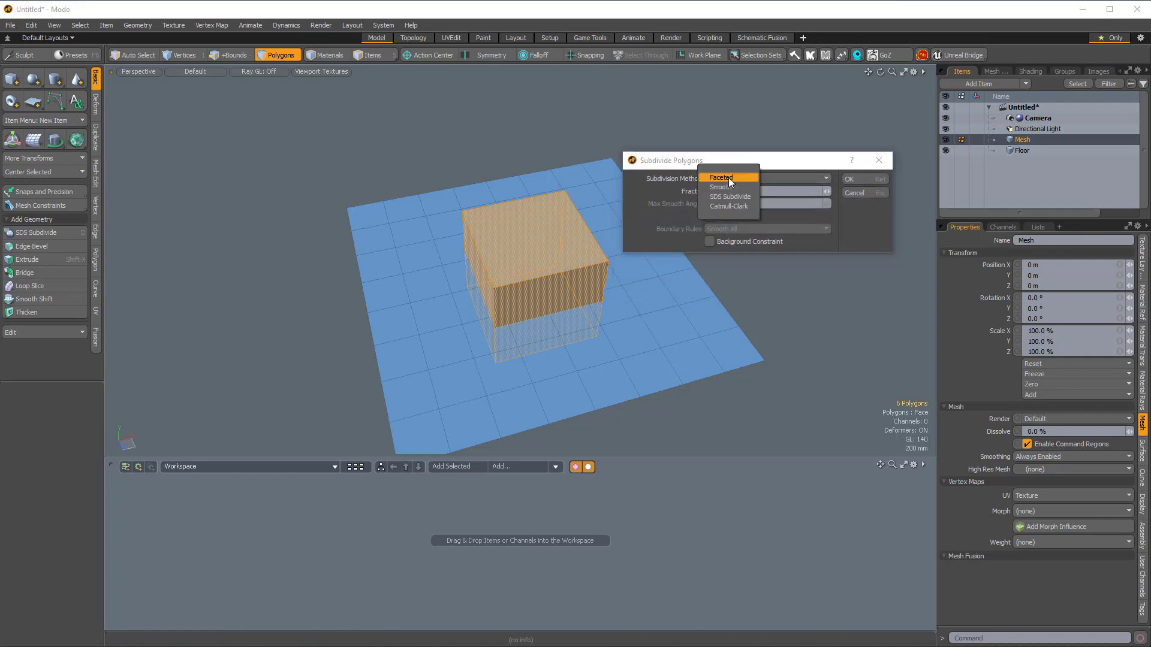
left_click(724, 206)
left_click(858, 178)
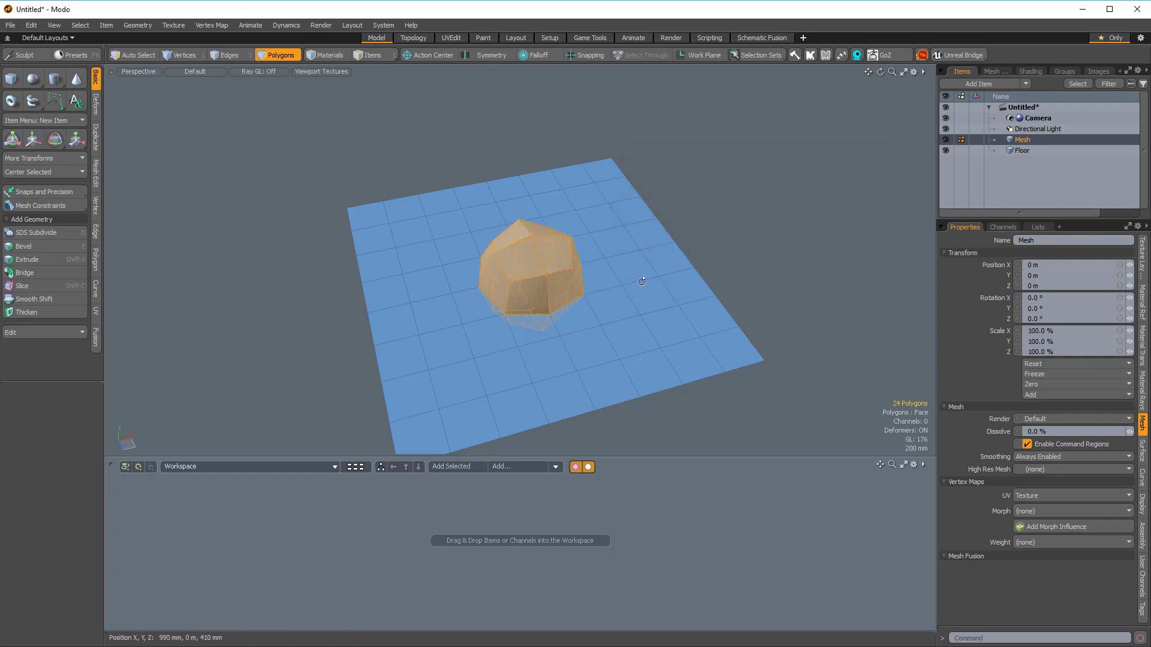
key("shift+d")
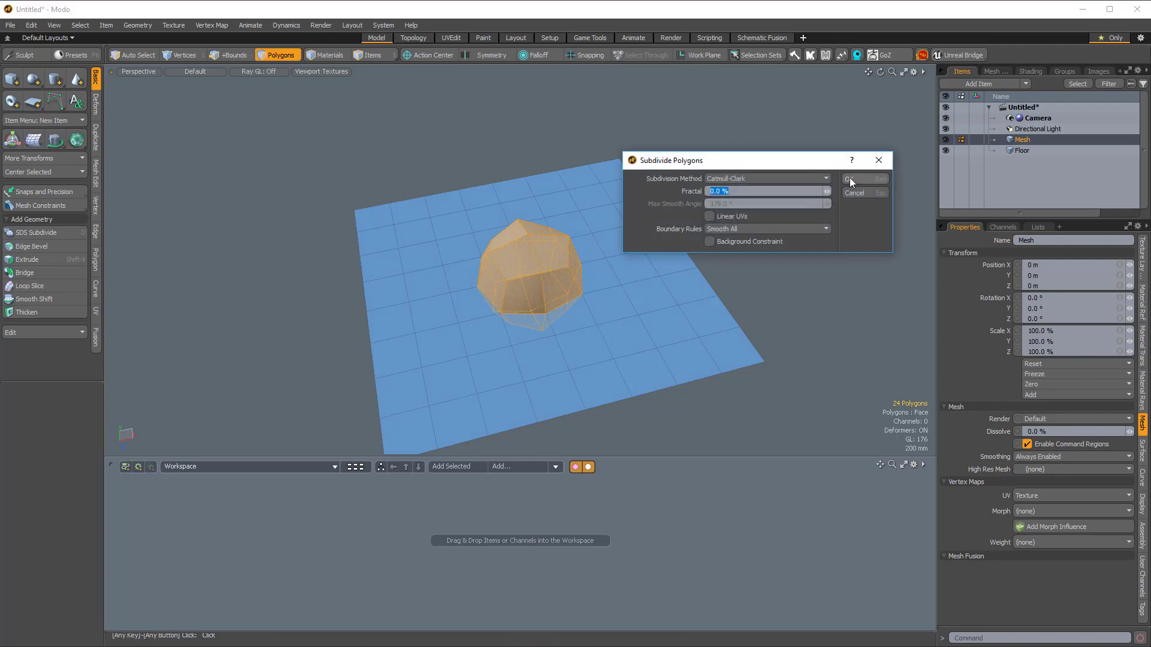
left_click(850, 179)
- Scale the ball uniformly down to about 21.5%
left_click_drag(519, 267, 591, 335, "ctrl+alt")
left_click_drag(596, 357, 461, 269, "alt")
key("r")
left_click_drag(532, 238, 503, 251, "ctrl+alt")
mouse_move(576, 340)
left_mouse_down("alt")
mouse_move(582, 380)
mouse_move(577, 326)
left_mouse_up("alt")
left_click_drag(554, 320, 599, 315, "ctrl+alt")
left_click_drag(545, 277, 580, 241)
- Assign the ball a new material named Ball with a light red color (RGB 255, 81, 81)
type("m")
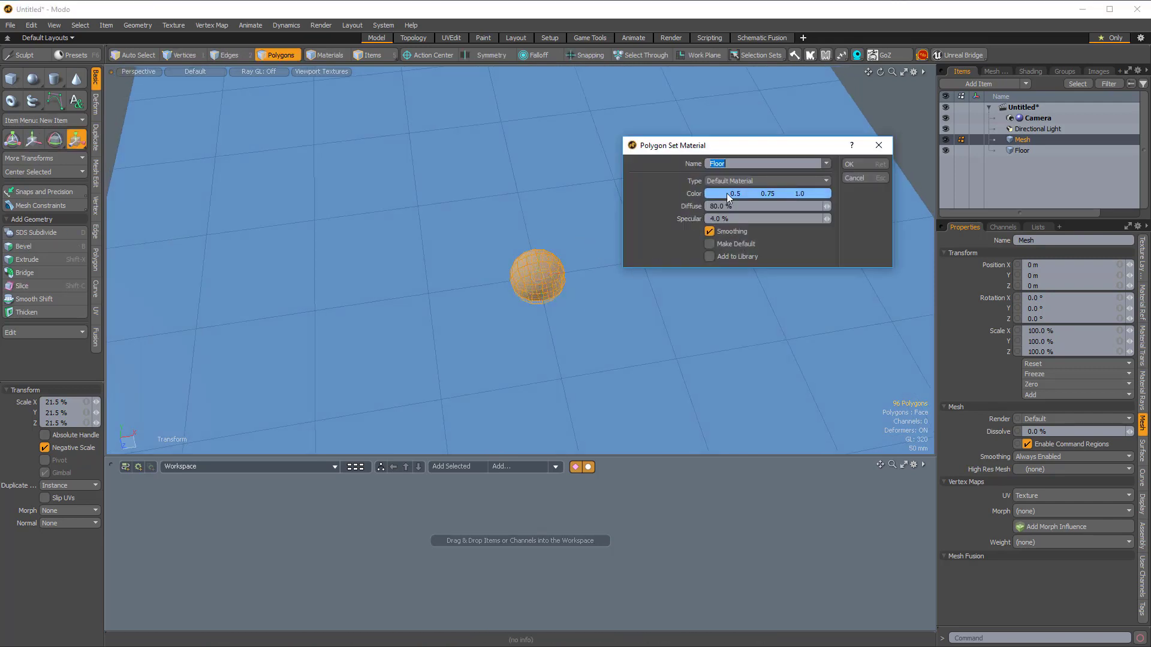
type("Ball")
left_click(768, 193)
left_click(640, 206)
left_click(883, 214)
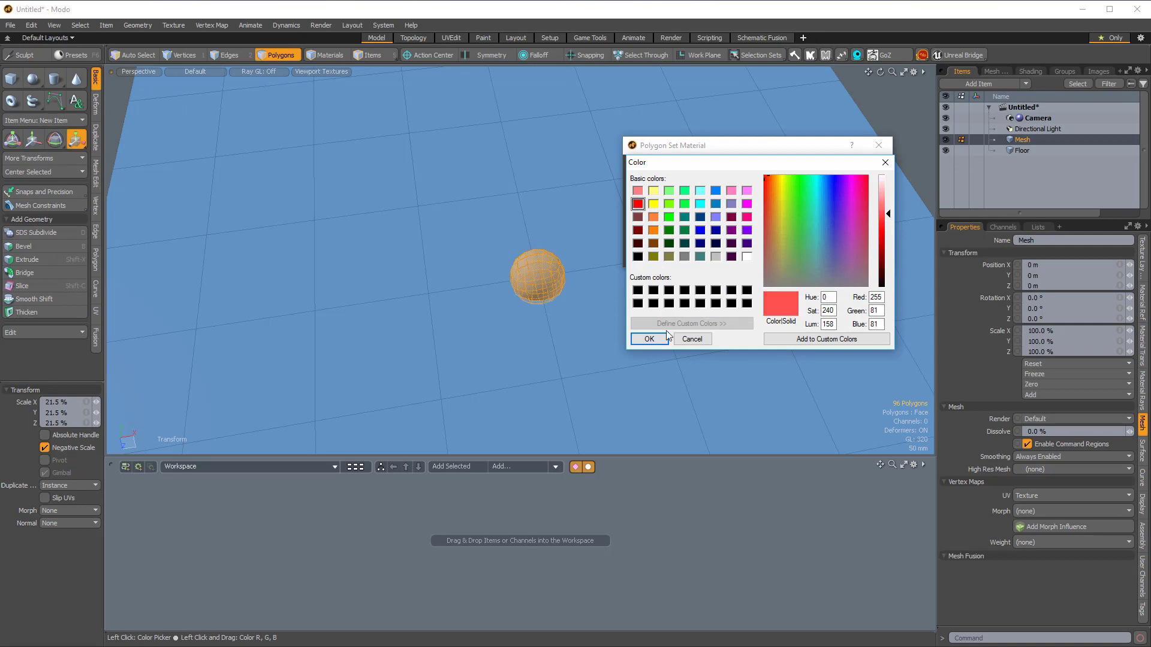
left_click(649, 339)
left_click(849, 164)
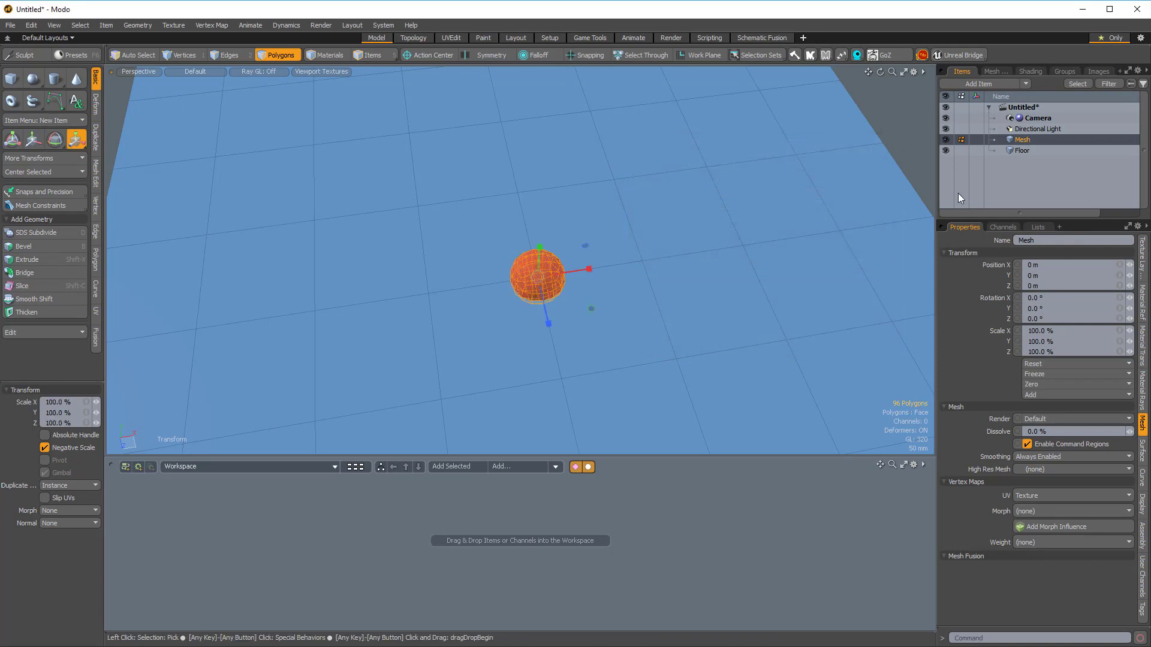
- Rename the sphere's mesh item Ball, leave the scaling tool and clear the polygon selection
double_click(1026, 140)
type("Ba")
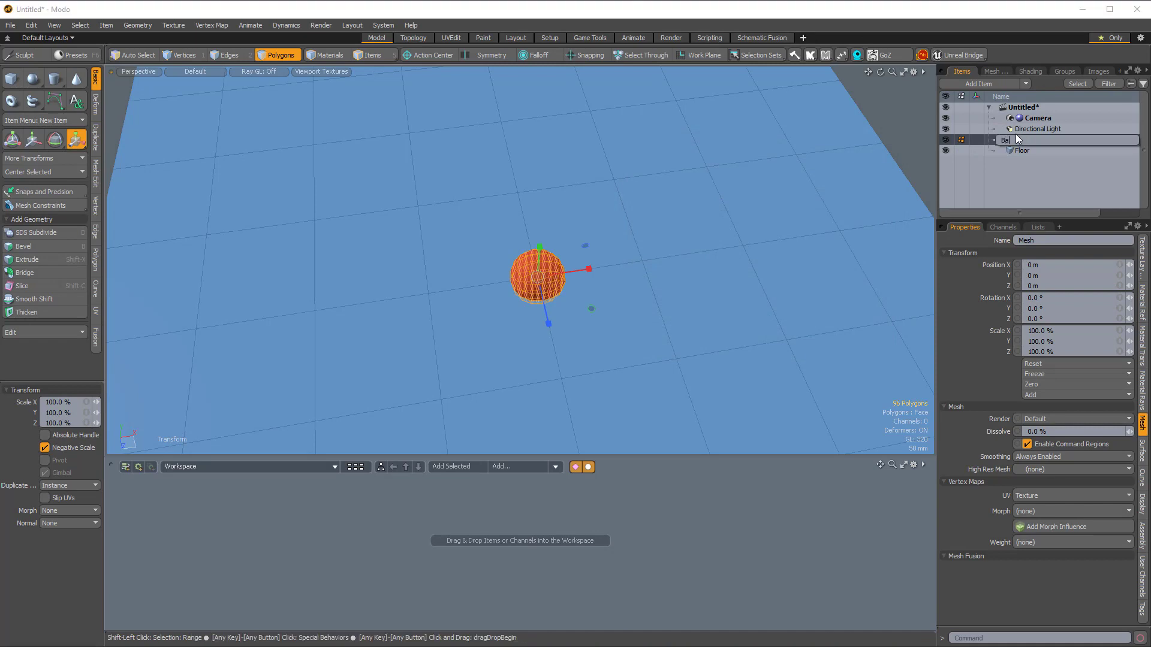
type("ll")
key("Return")
left_click_drag(771, 300, 597, 299, "alt")
key("q")
left_click(809, 226)
left_click_drag(689, 262, 589, 304, "alt+shift")
- Add a Surface Particle Generator item to the scene and place it in the schematic workspace
left_click(996, 82)
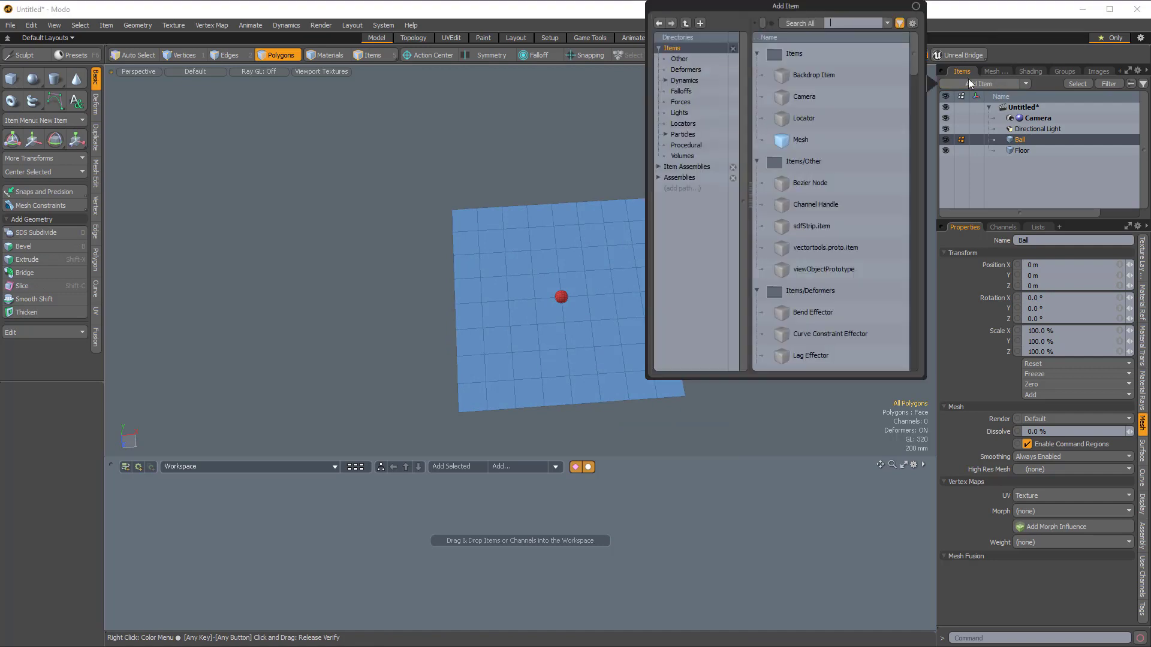
type("surac")
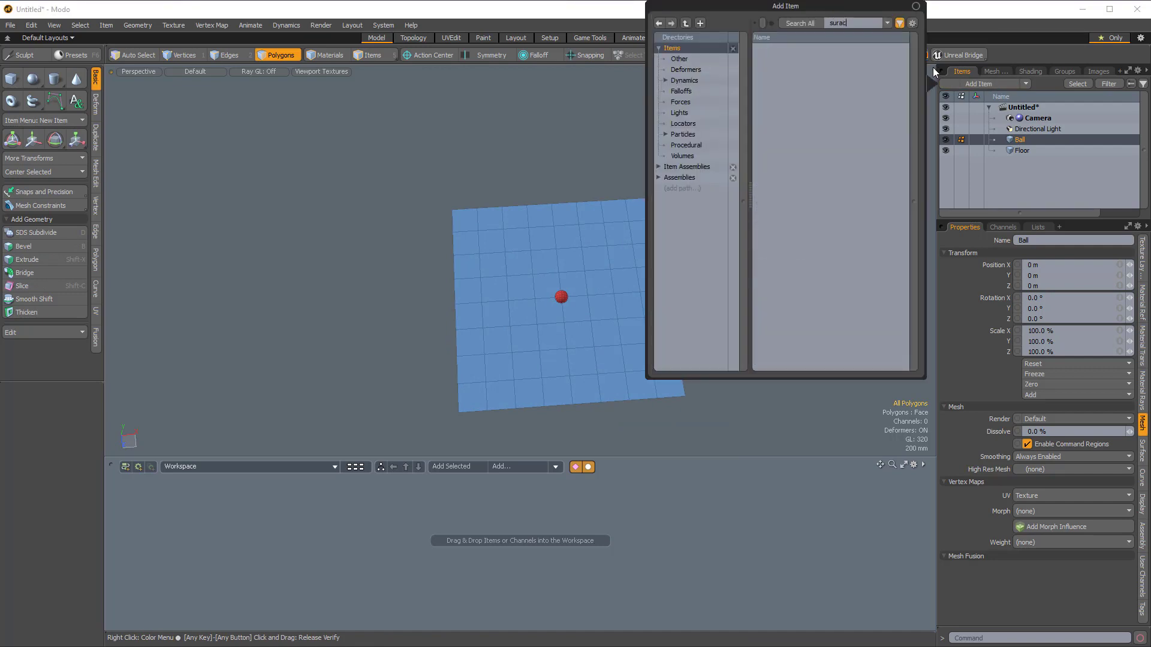
key("BackSpace")
key("BackSpace")
type("fa")
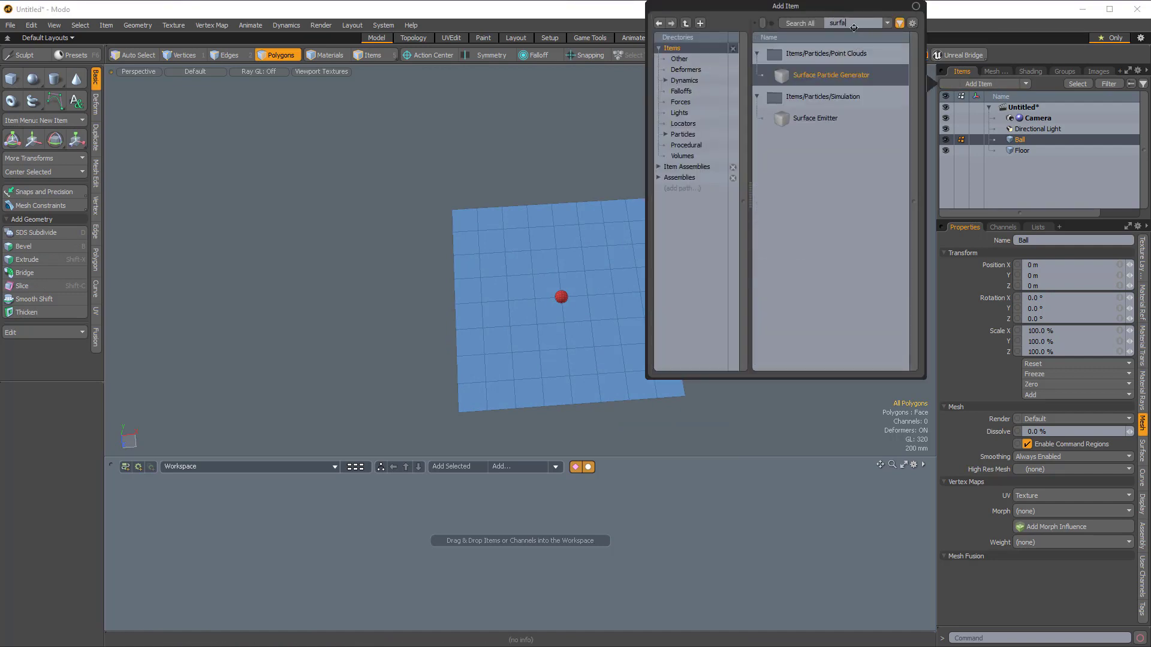
double_click(825, 74)
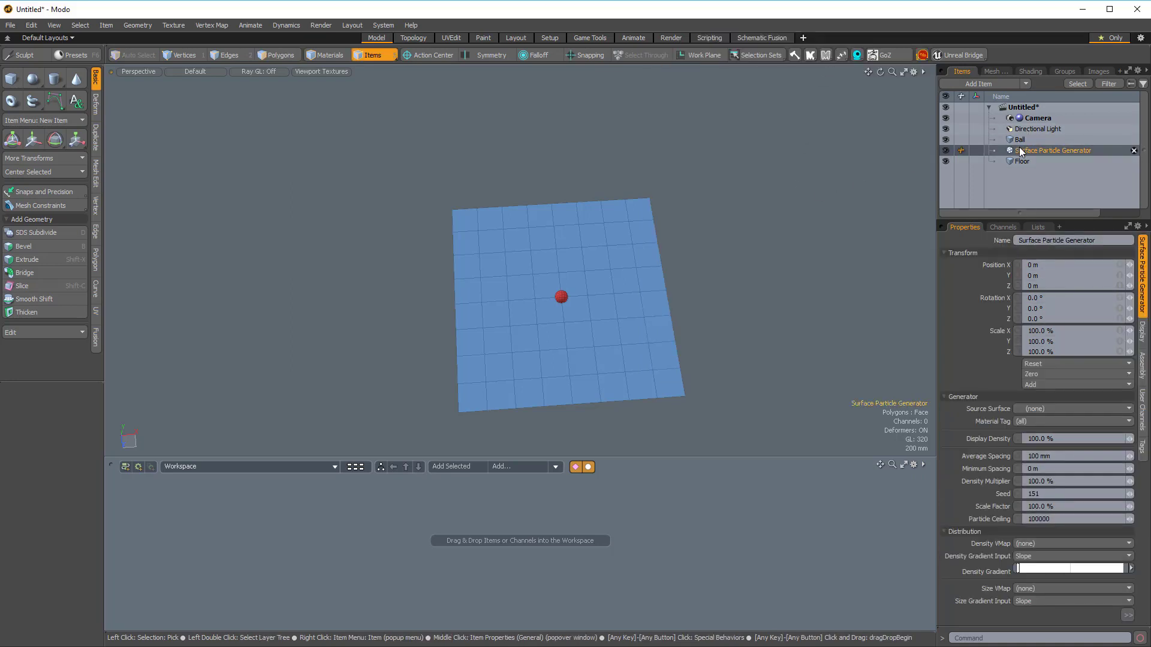
left_click_drag(1020, 151, 608, 446)
left_click_drag(544, 513, 544, 514)
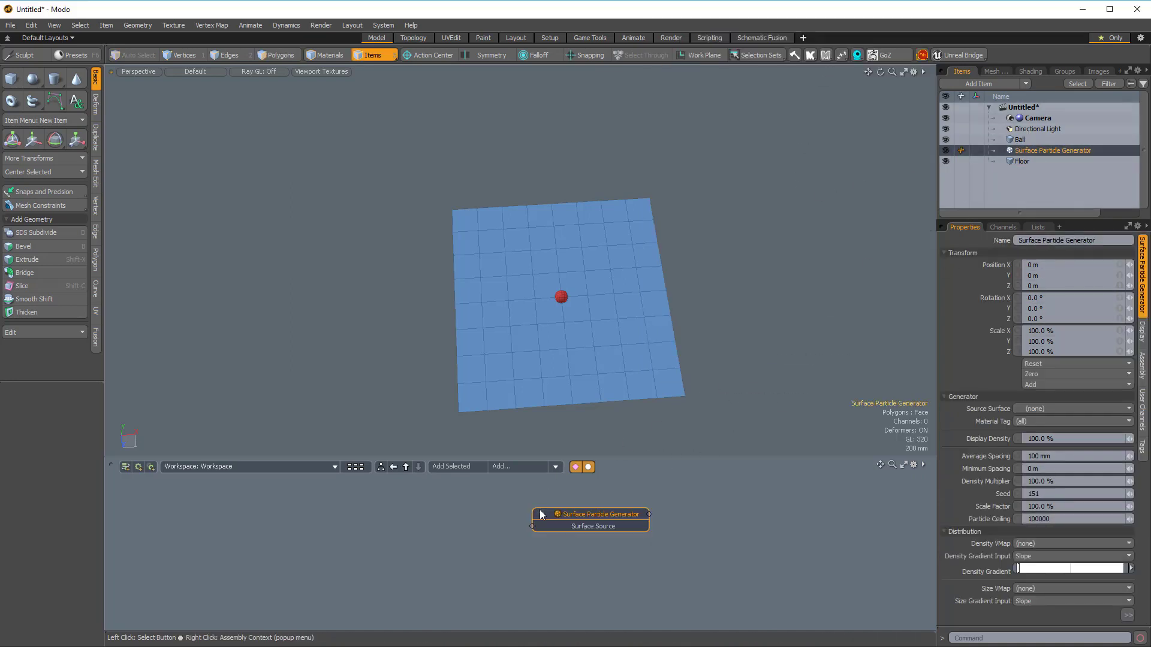
- Bring the Ball and Floor meshes into the schematic and arrange them one above the other, apart from the generator
left_click(1019, 139)
left_click(1019, 159, "ctrl")
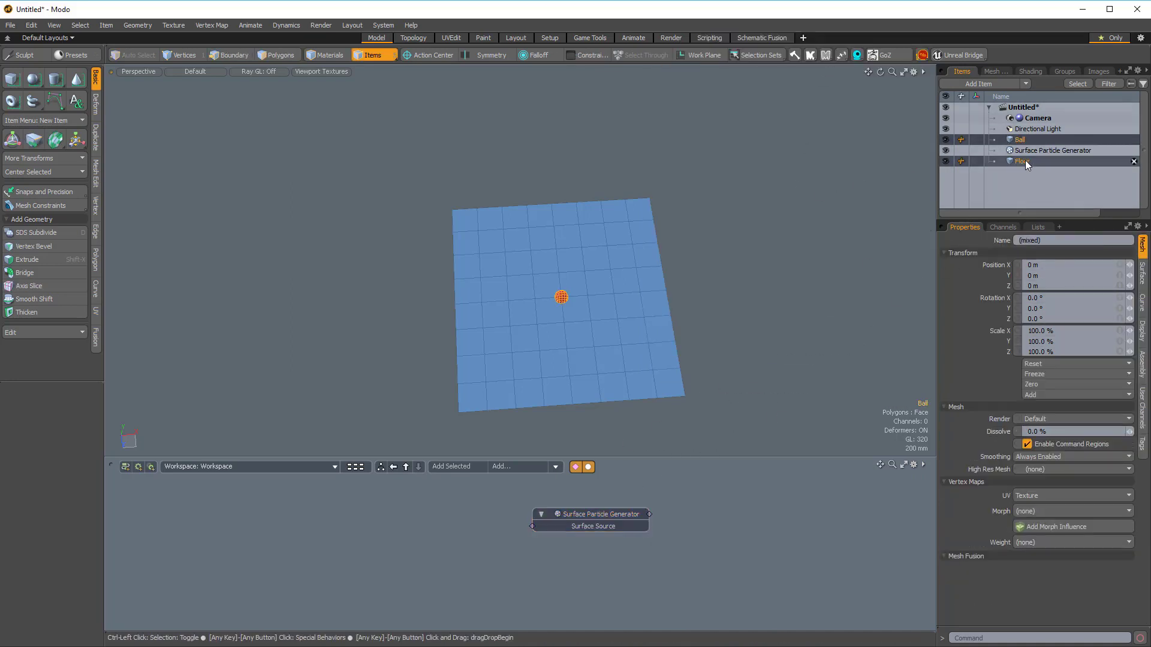
left_click_drag(1025, 160, 341, 532)
left_click_drag(584, 526, 598, 532)
left_click_drag(401, 537, 389, 502)
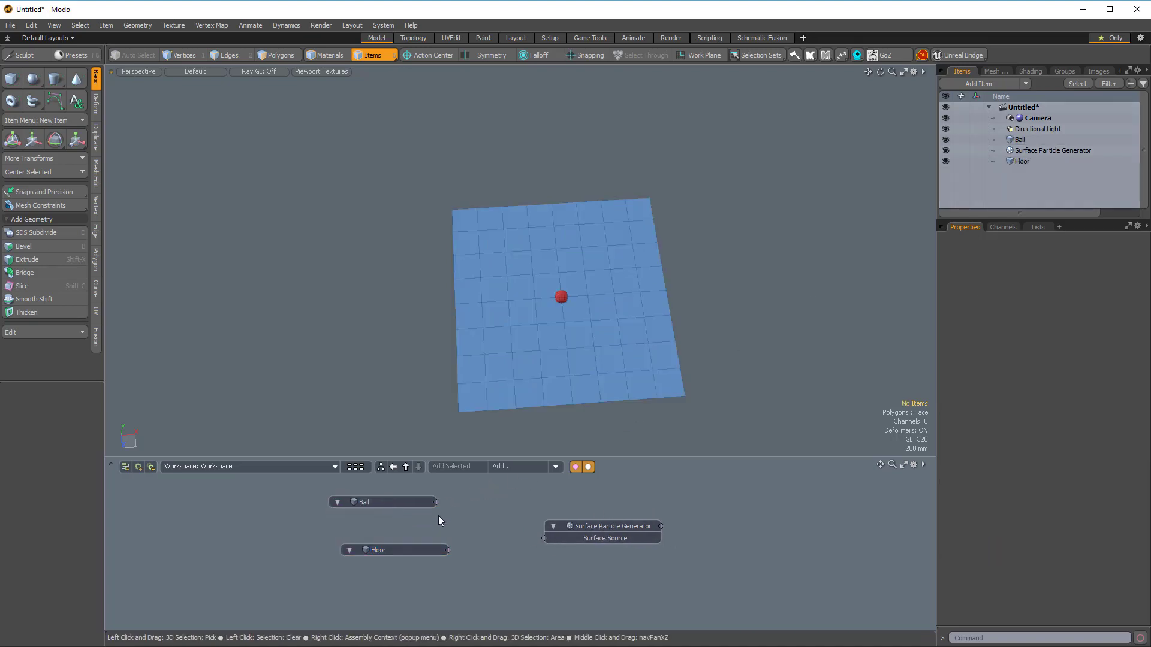
- Link the Floor to the Surface Particle Generator's Surface Source and inspect the particles on the plane
left_click(617, 526)
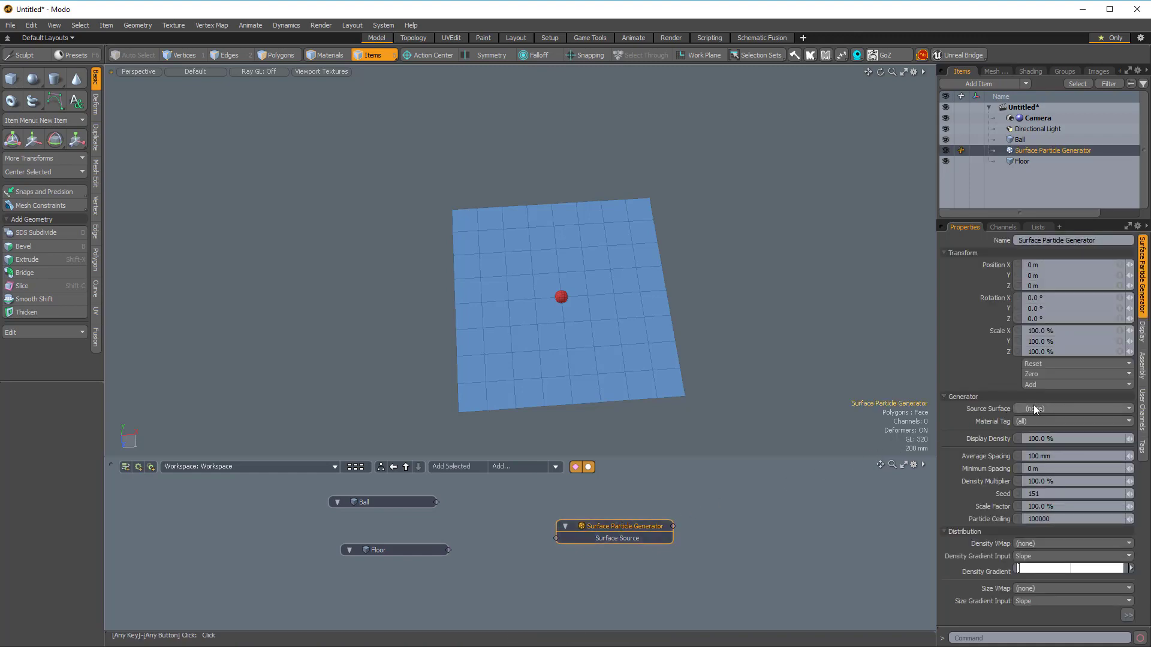
left_click(1035, 410)
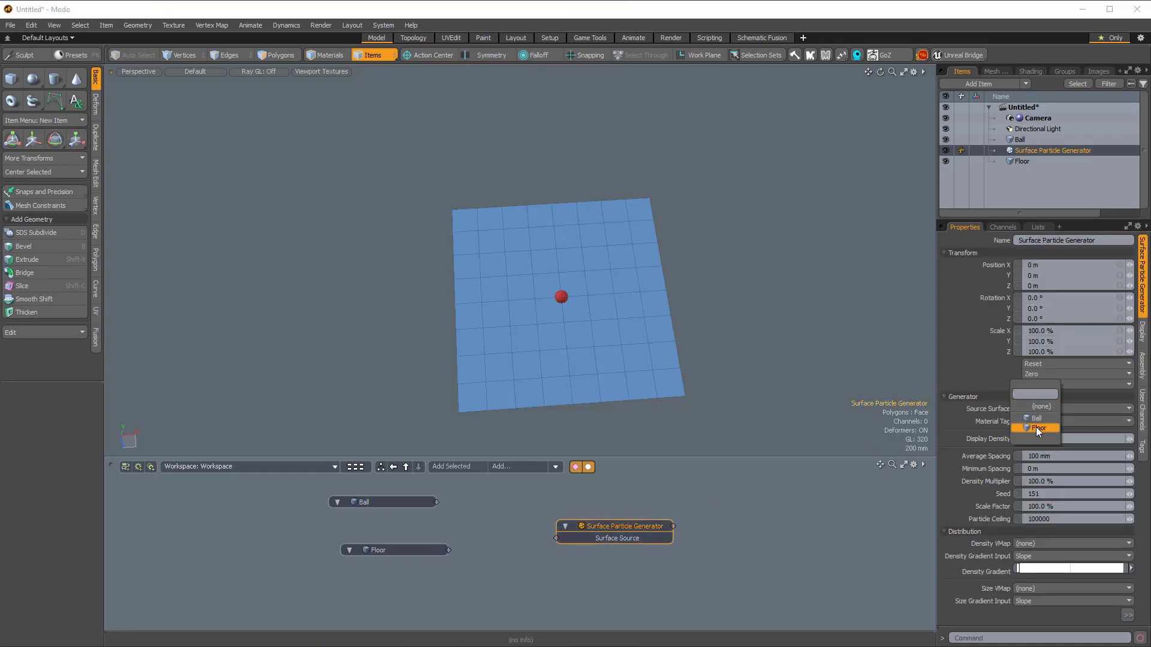
left_click(775, 535)
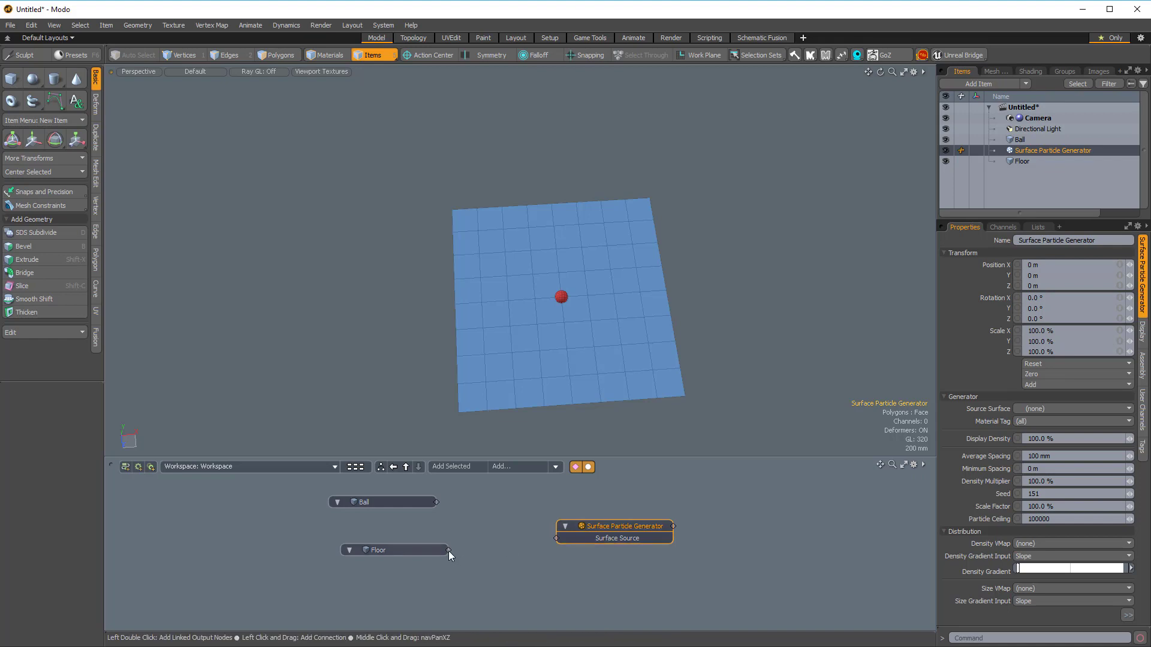
left_click_drag(452, 550, 556, 540)
left_click_drag(564, 340, 645, 297, "alt")
left_click_drag(645, 296, 636, 264, "alt")
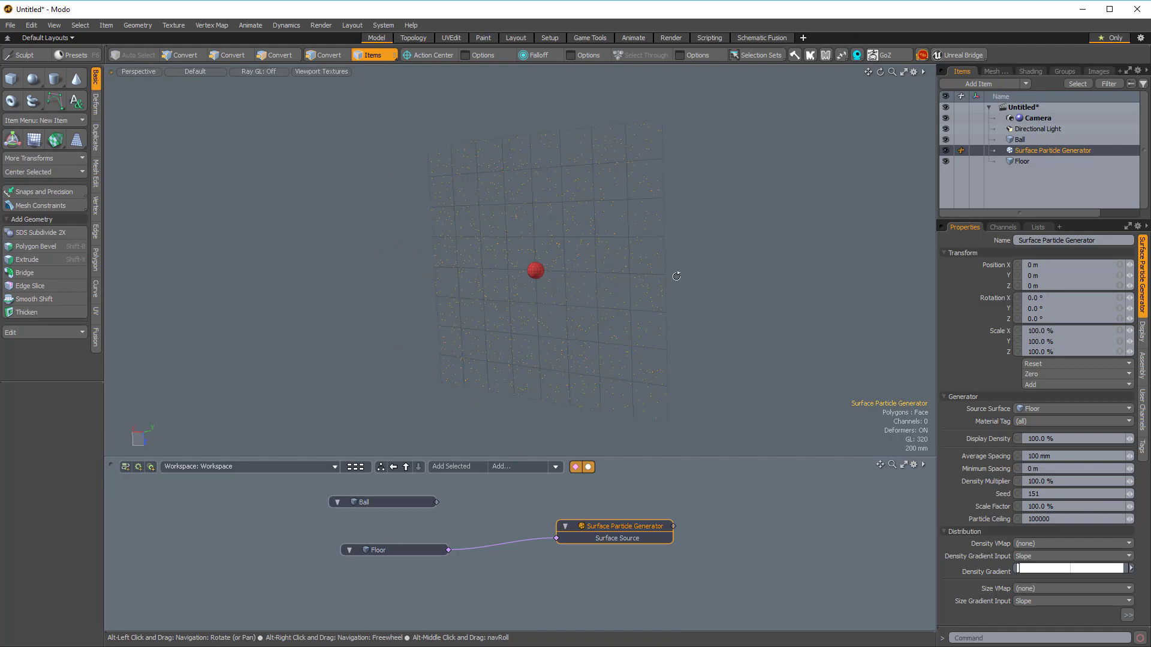
left_click_drag(461, 283, 567, 257, "alt")
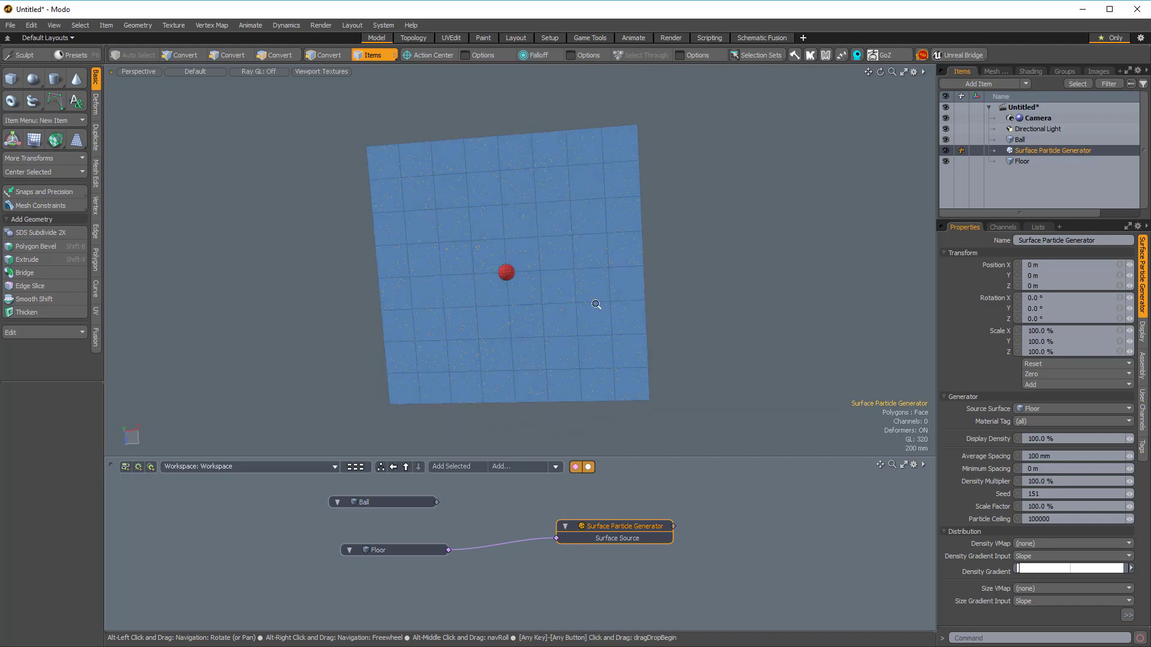
left_click_drag(594, 304, 458, 238, "alt")
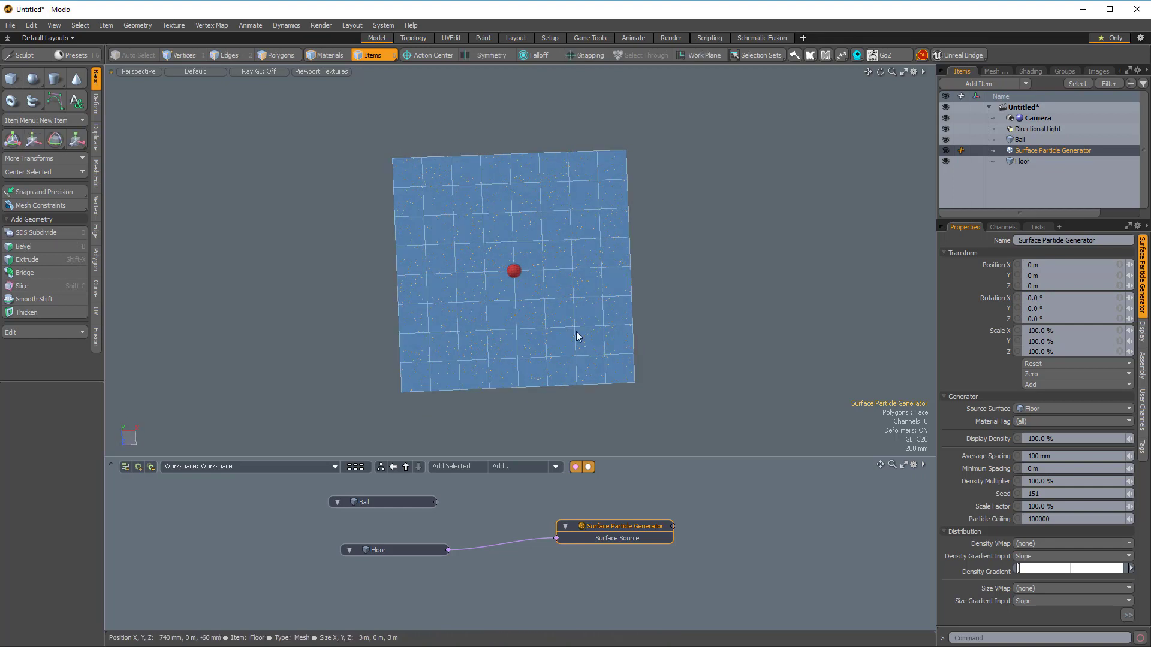
- Add a Replicator item and place its node in the schematic above and beyond the Surface Particle Generator
left_click(995, 84)
type("repli")
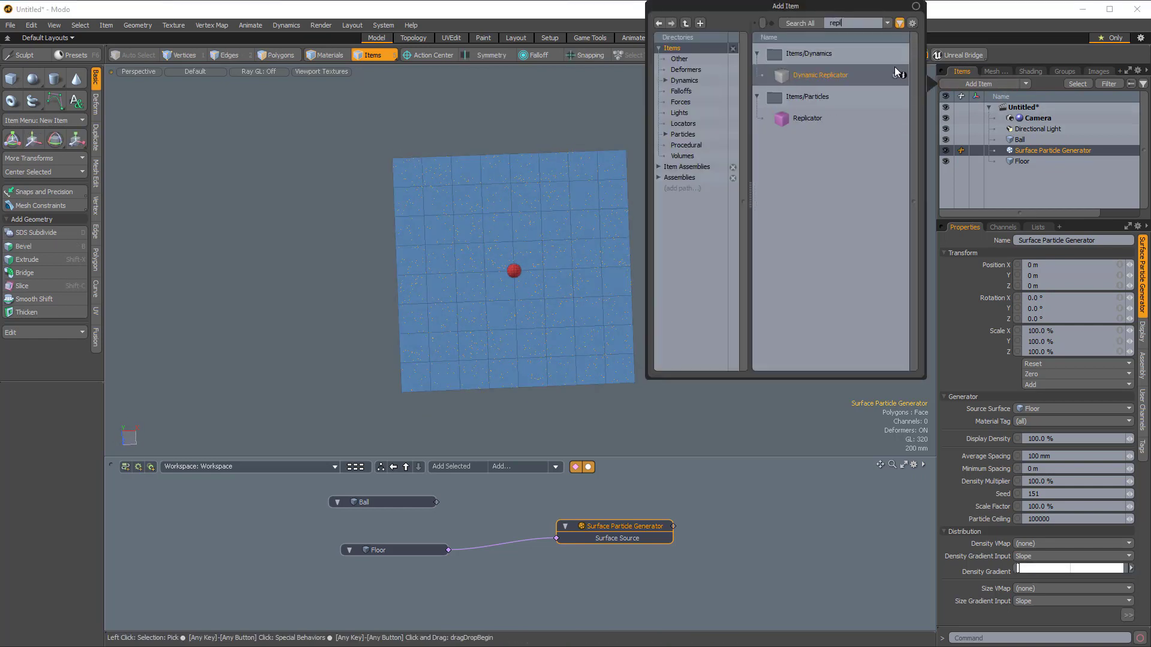
double_click(803, 114)
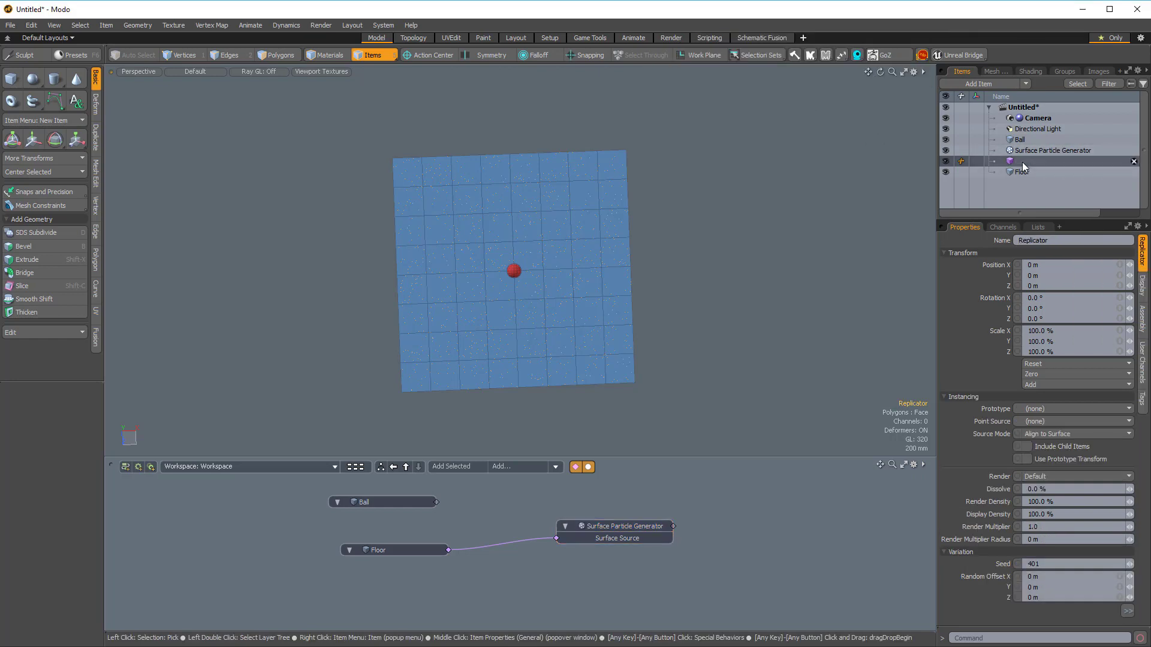
left_click_drag(1020, 161, 730, 395)
left_click_drag(497, 576, 501, 576)
left_click_drag(573, 577, 740, 482)
left_click_drag(614, 515, 602, 542, "alt+shift")
left_click_drag(699, 505, 726, 507)
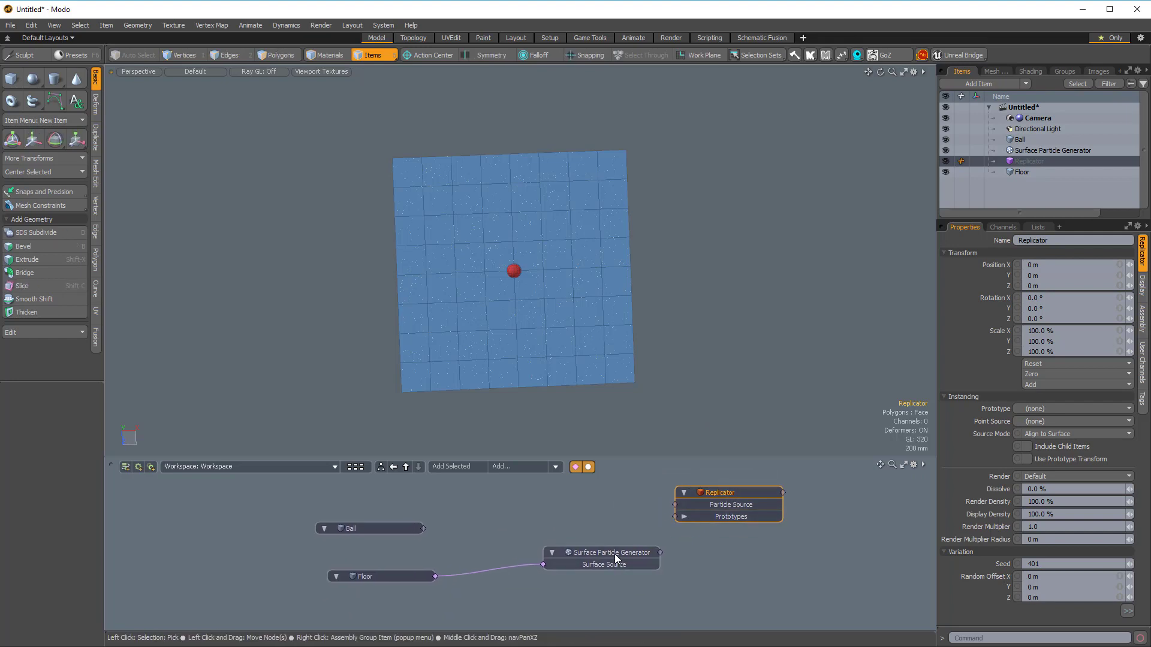
- Link the Ball to the Replicator's Prototypes and the Surface Particle Generator to its Particle Source
left_click_drag(613, 554, 566, 552)
left_click_drag(374, 527, 393, 517)
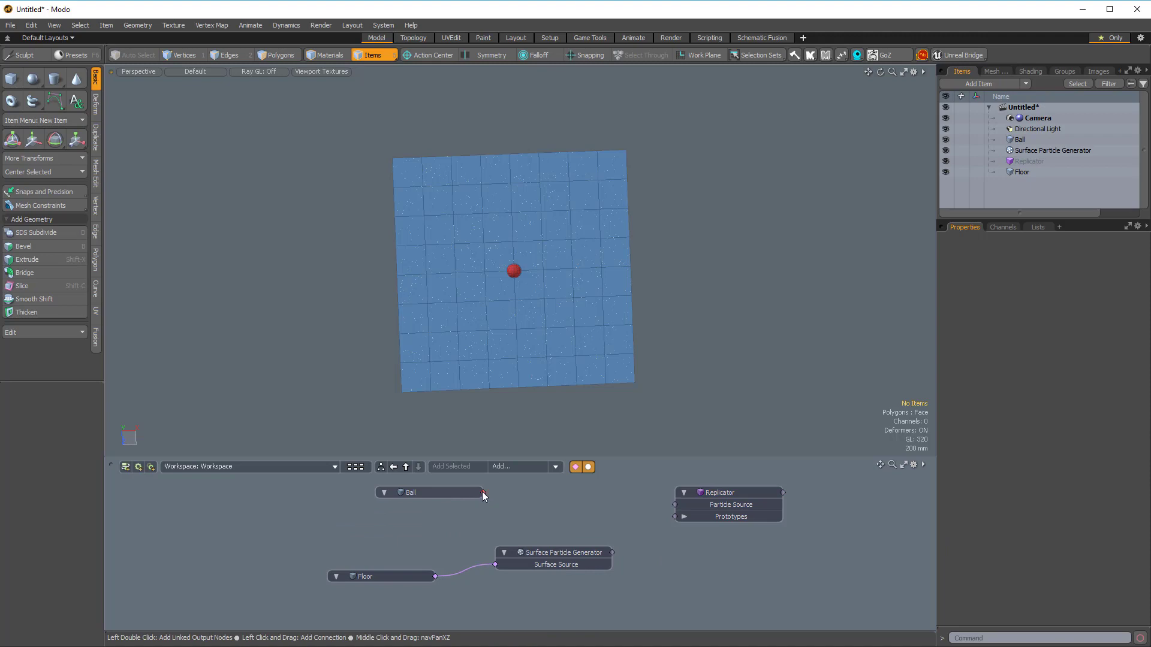
left_click_drag(483, 492, 674, 516)
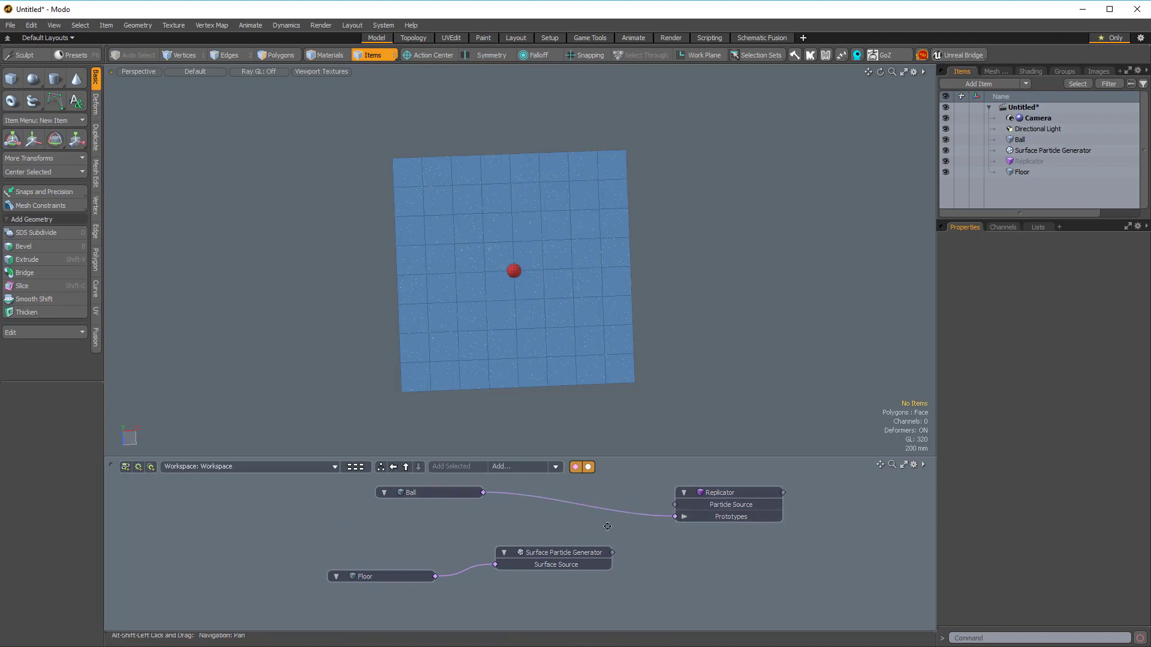
middle_click_drag(599, 527, 586, 528)
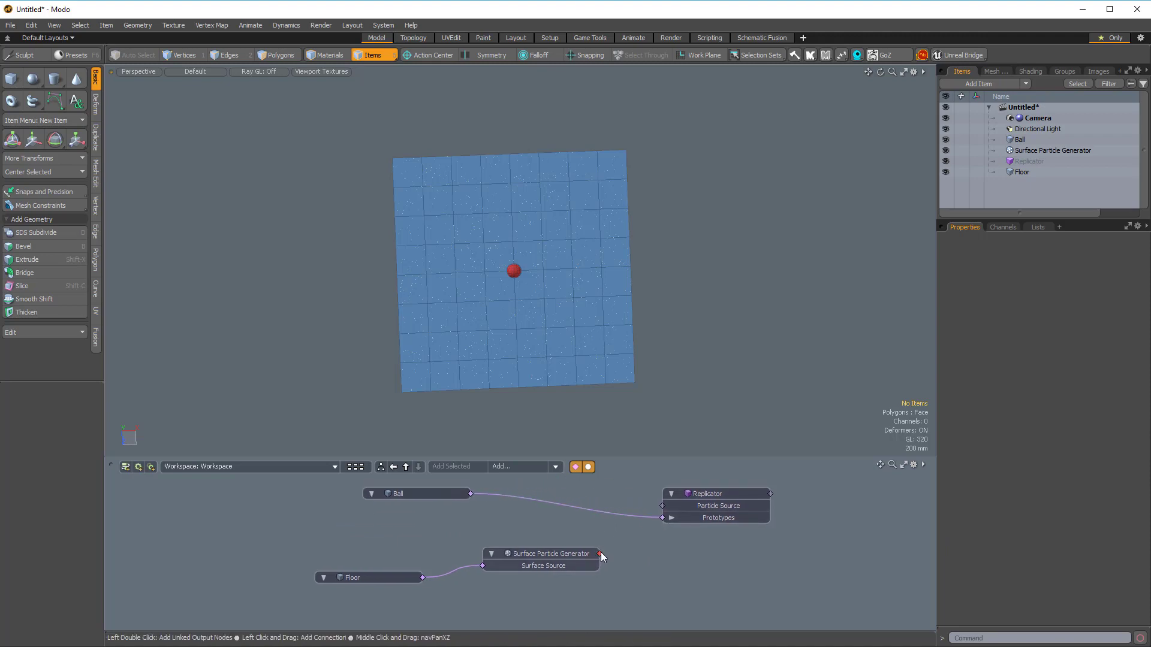
left_click_drag(658, 508, 662, 507)
left_click_drag(554, 263, 639, 264, "alt")
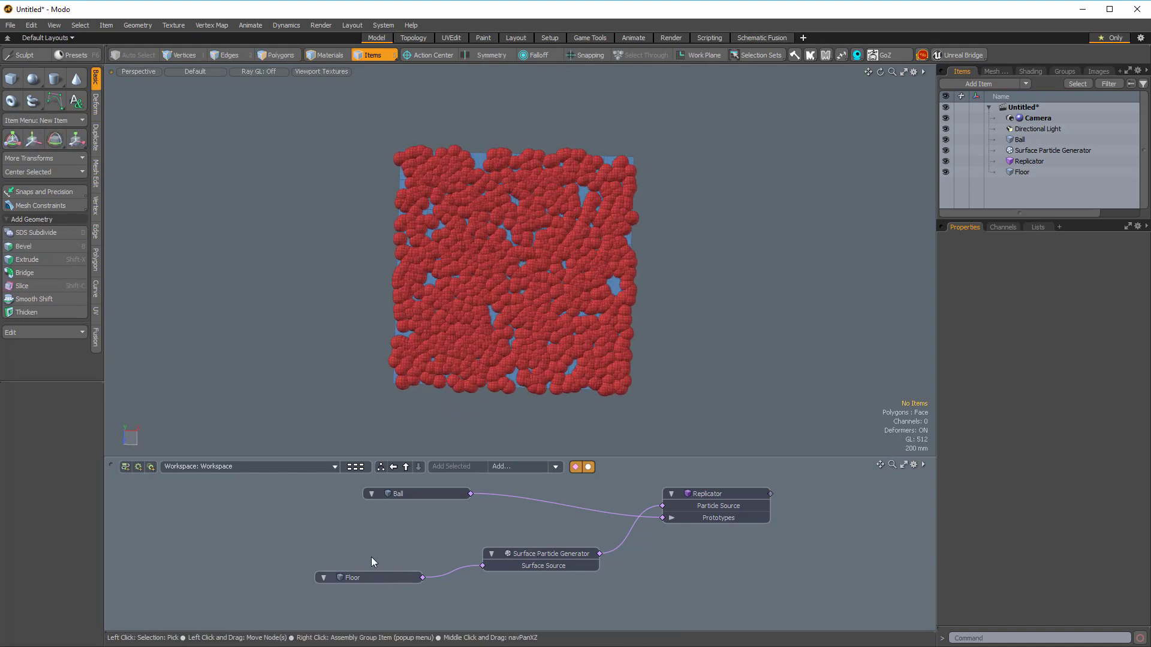
- Move the Floor and generator nodes away from the Replicator and add a Particle Modifier node in the gap
left_click_drag(369, 527, 449, 566)
left_click(529, 505)
left_click_drag(647, 349, 554, 276, "alt")
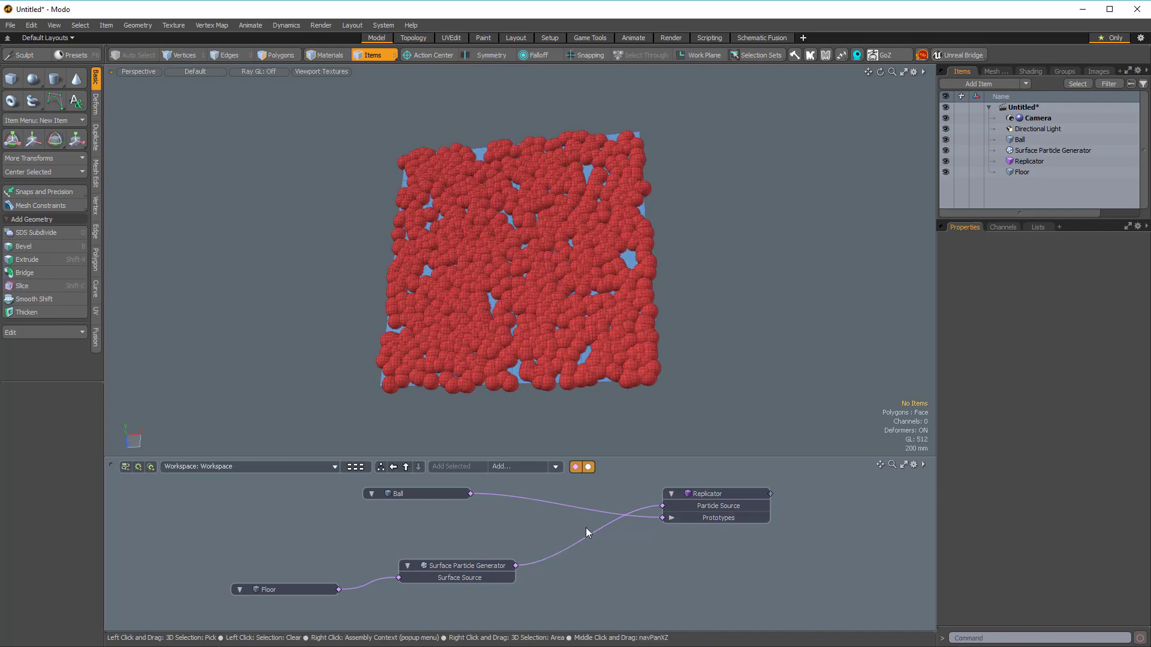
left_click(556, 469)
mouse_move(551, 511)
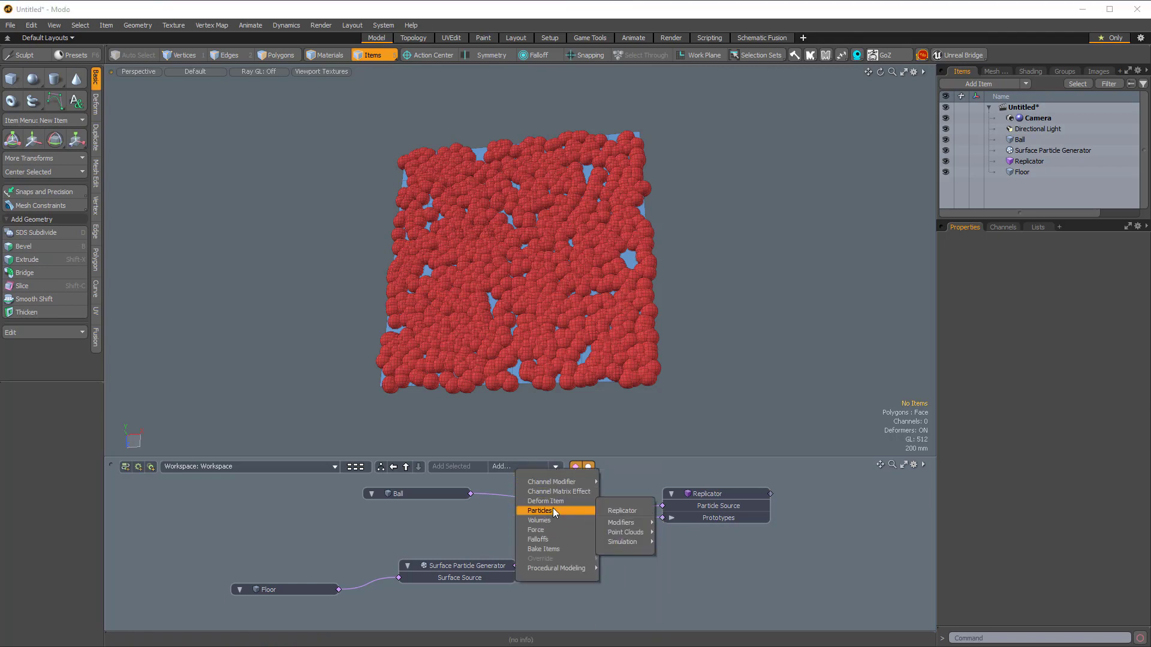
mouse_move(628, 522)
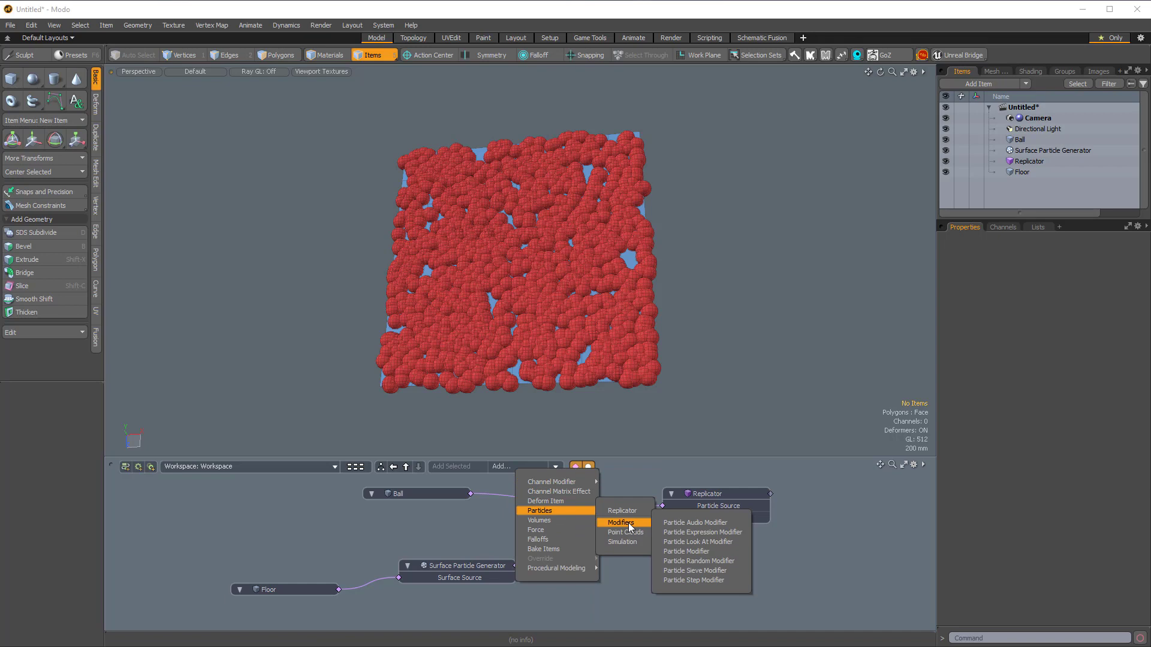
left_click(685, 552)
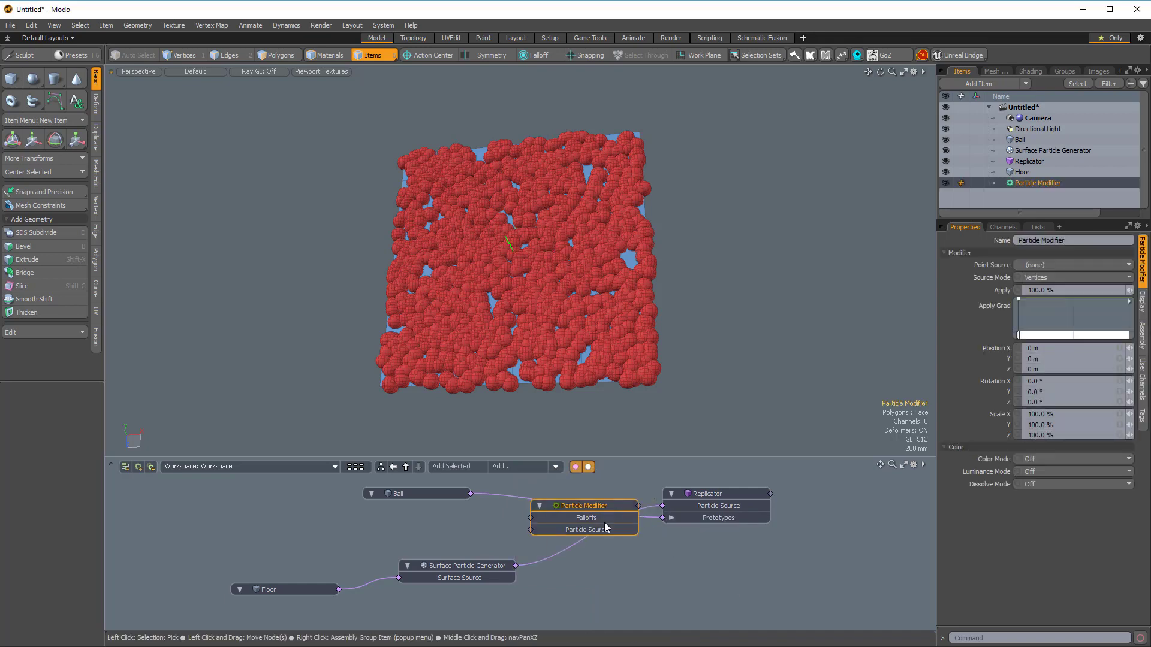
left_click_drag(607, 538, 659, 574)
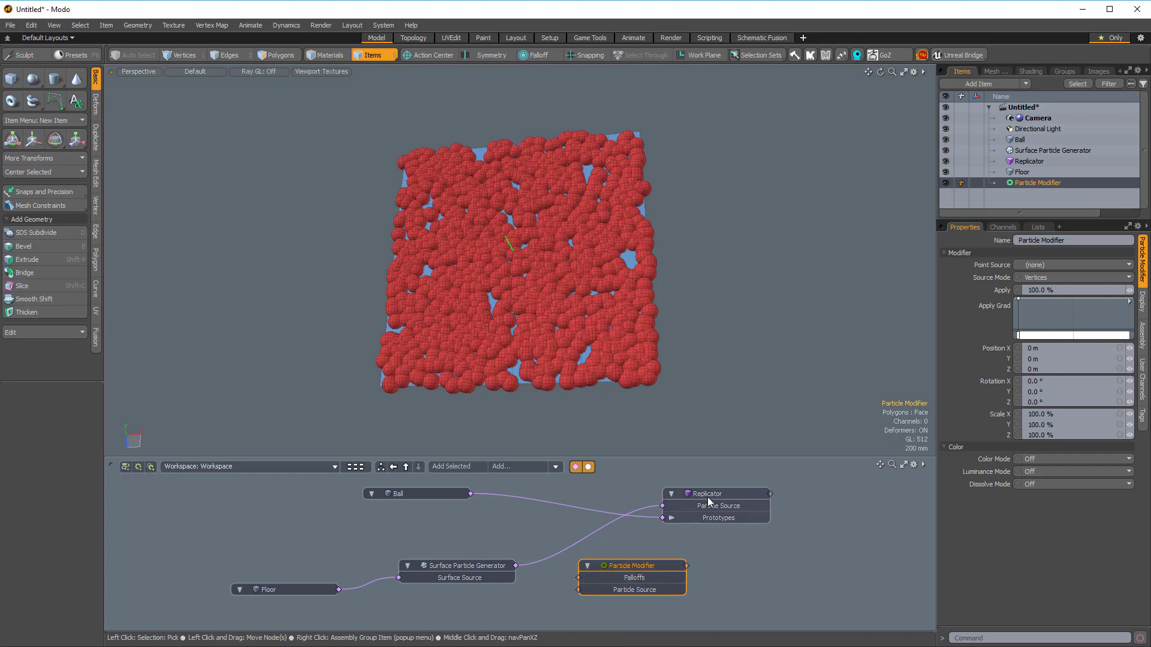
- Reroute the Surface Particle Generator through the Particle Modifier's Particle Source and on to the Replicator's Particle Source
left_click_drag(710, 498, 629, 490)
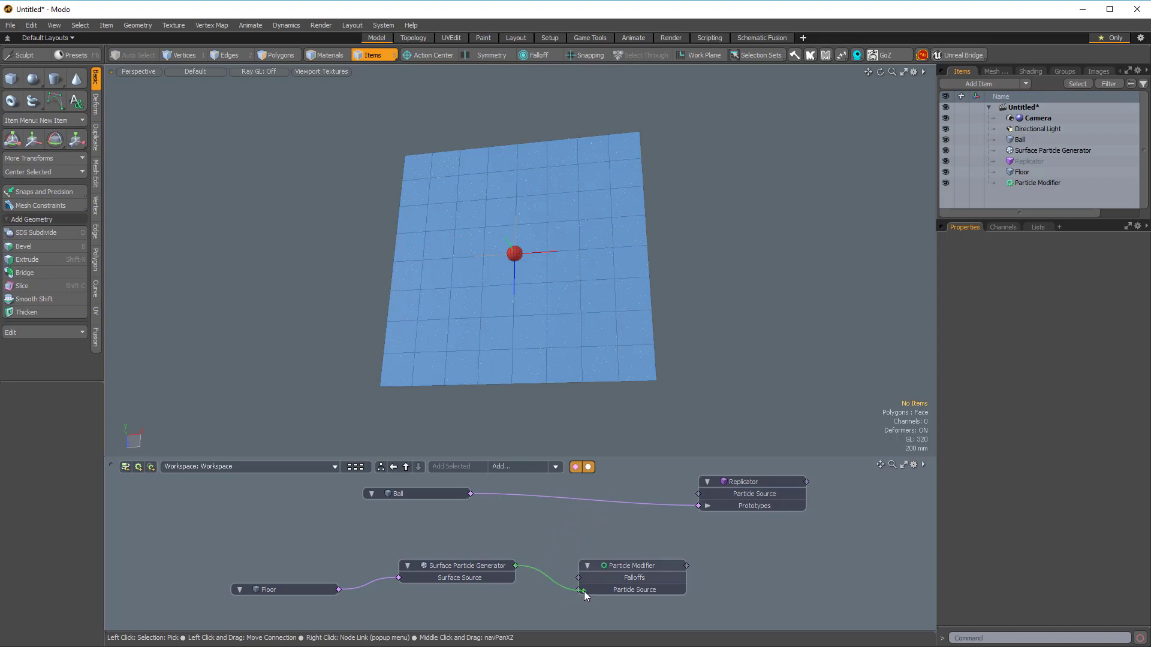
left_click_drag(632, 568, 609, 545)
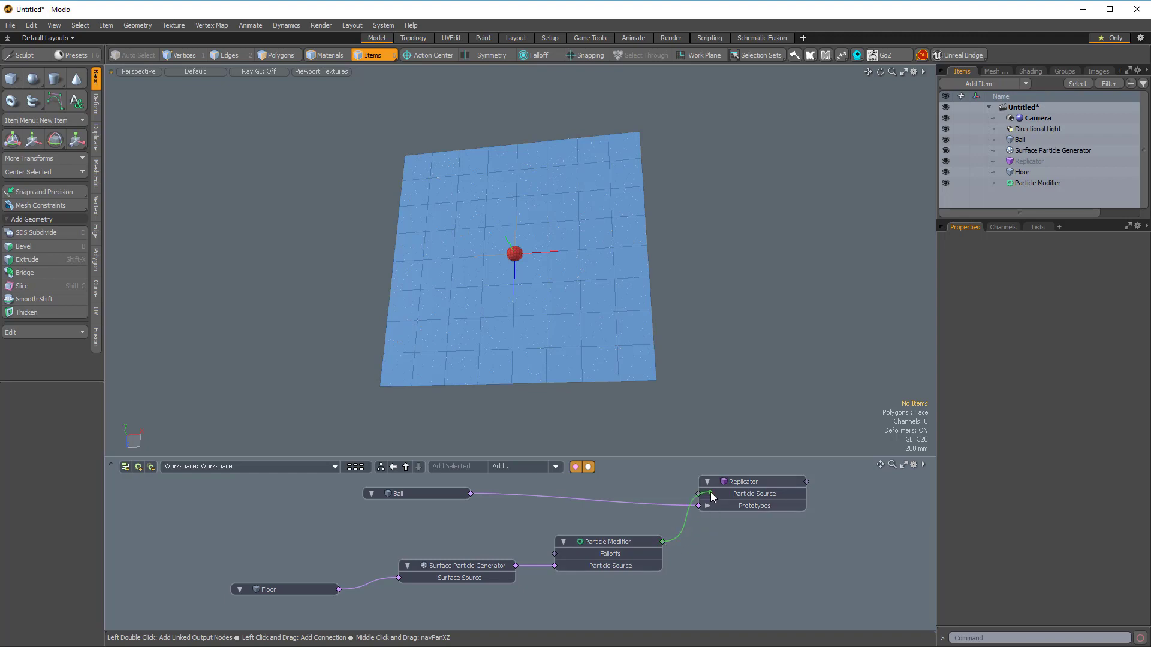
left_click_drag(710, 493, 698, 494)
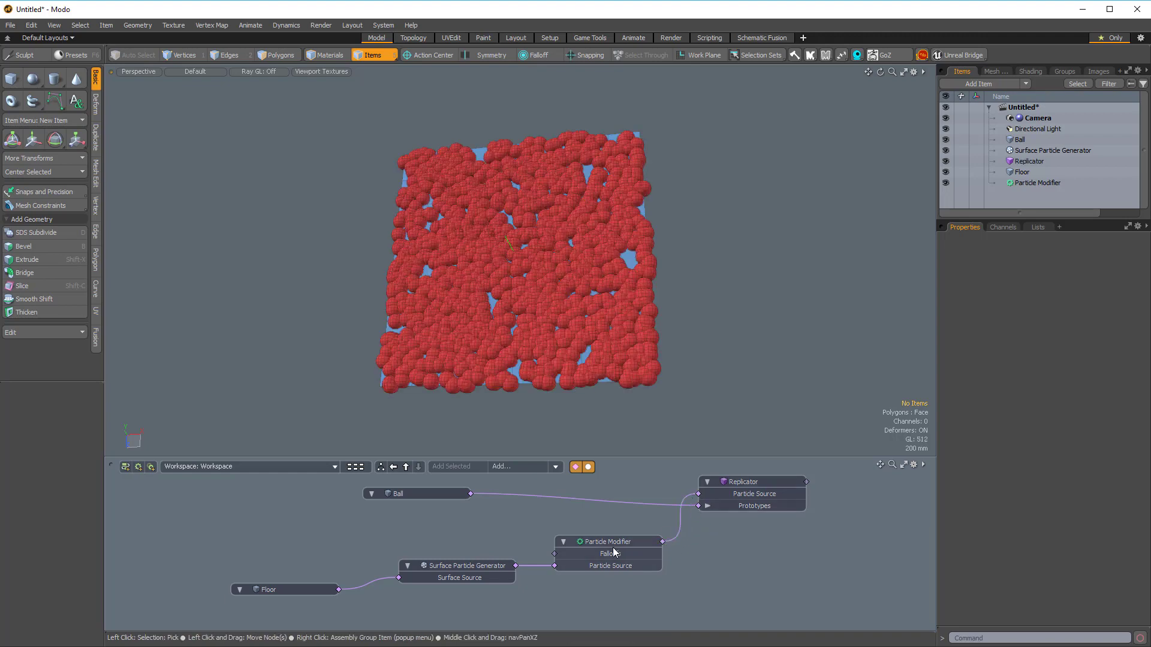
- Add a Radial Falloff node and place it between the Ball and Surface Particle Generator nodes
left_click_drag(619, 520, 590, 542, "ctrl+alt")
left_click(578, 527)
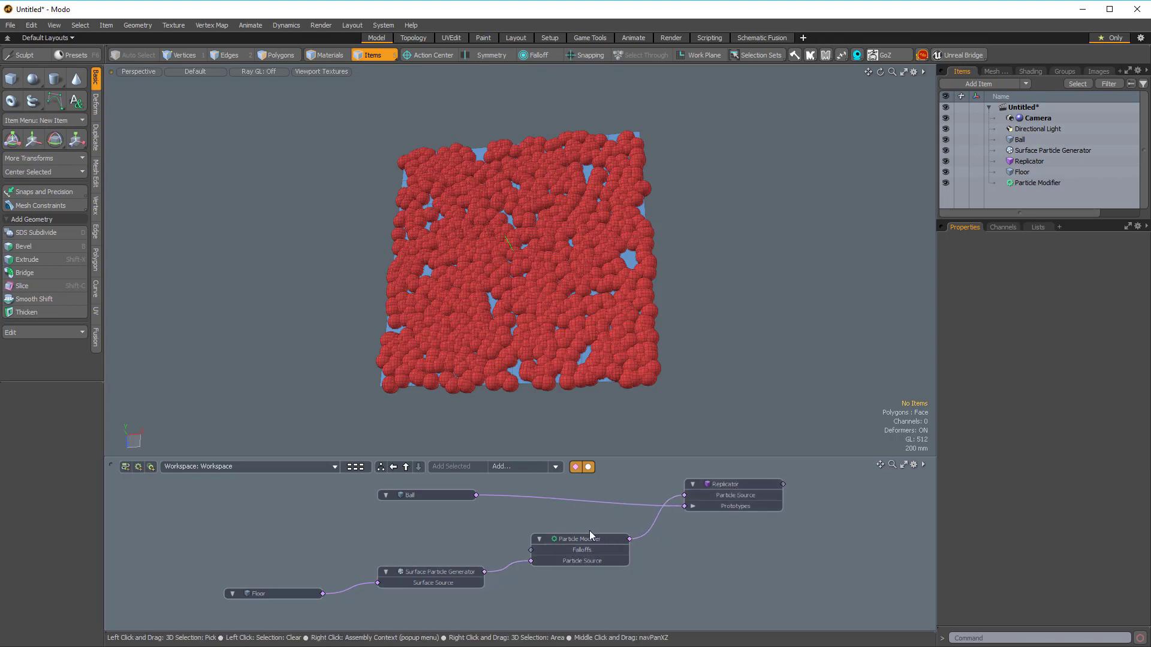
left_click(559, 466)
mouse_move(551, 534)
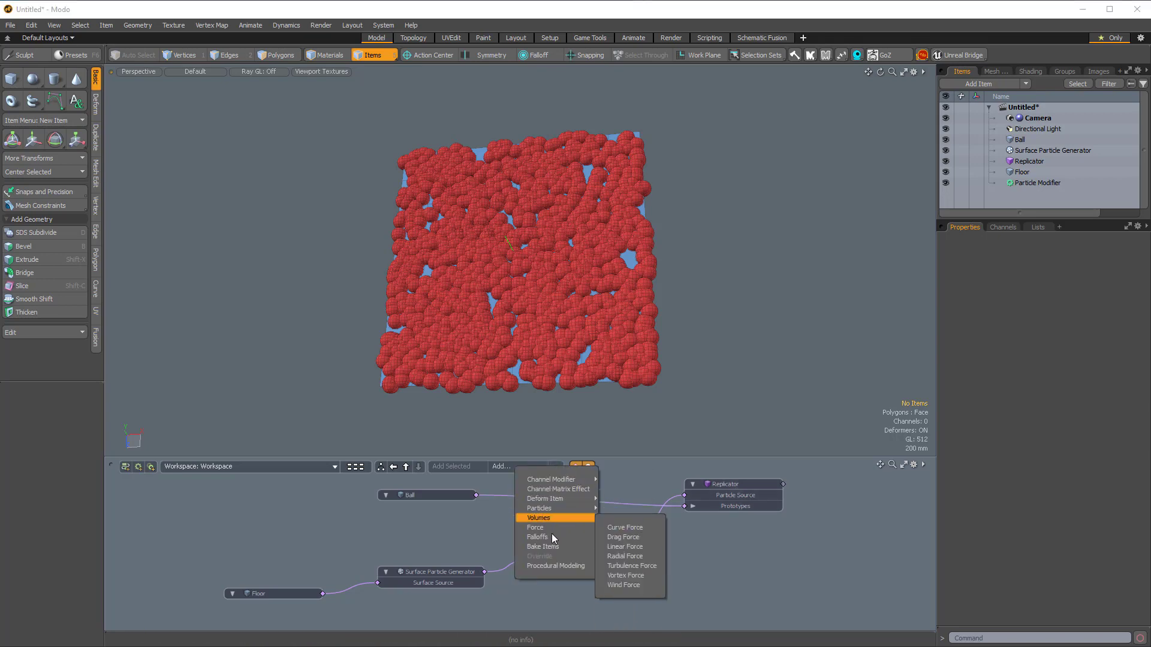
left_click(624, 546)
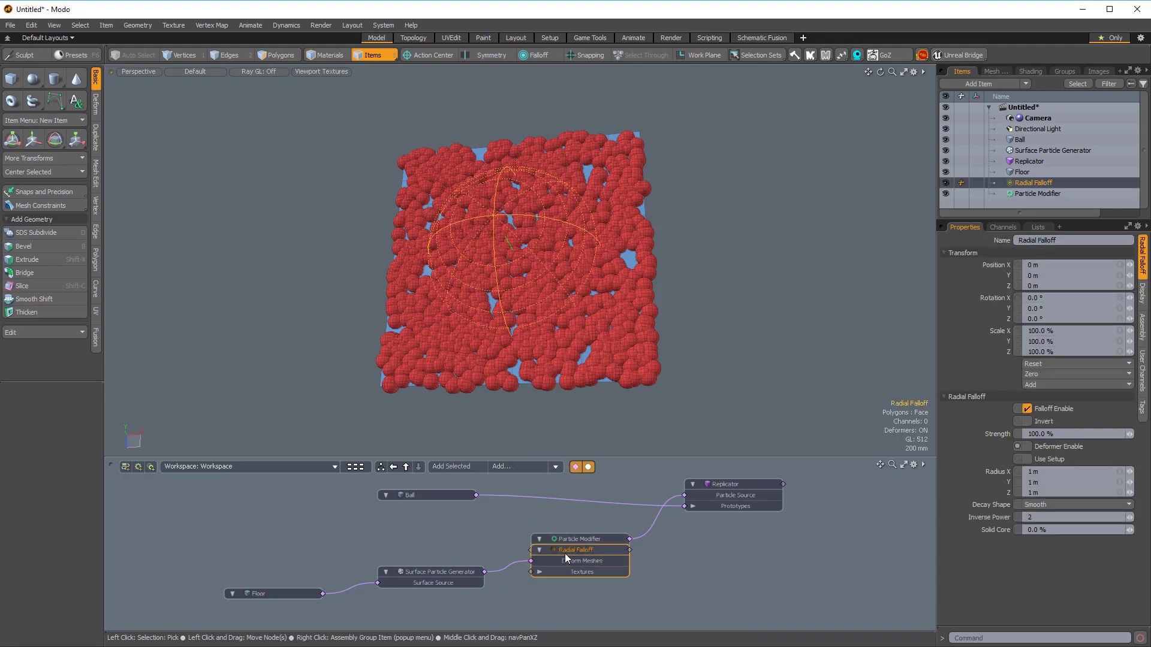
left_click_drag(567, 555, 419, 532)
left_click_drag(504, 180, 498, 143, "alt")
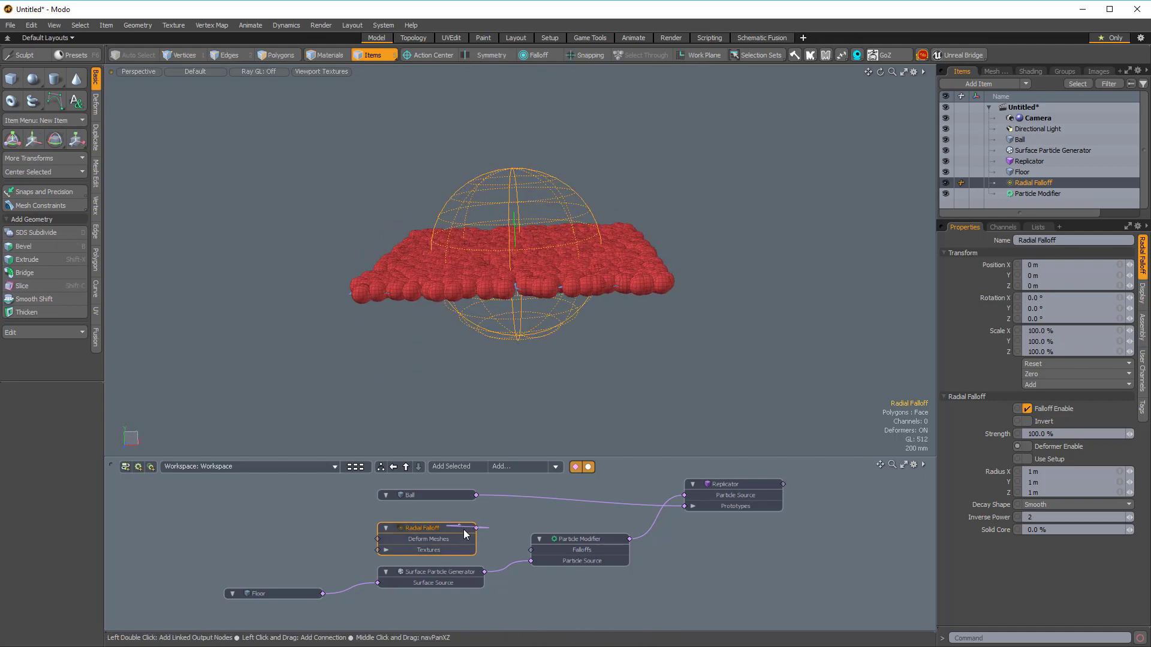
- Link the Radial Falloff to the Particle Modifier's Falloffs and space out the surrounding nodes
left_click_drag(540, 548, 588, 538)
left_click_drag(457, 561, 289, 628)
left_click_drag(446, 584, 435, 595)
left_click(572, 489)
left_click_drag(586, 288, 592, 358, "alt")
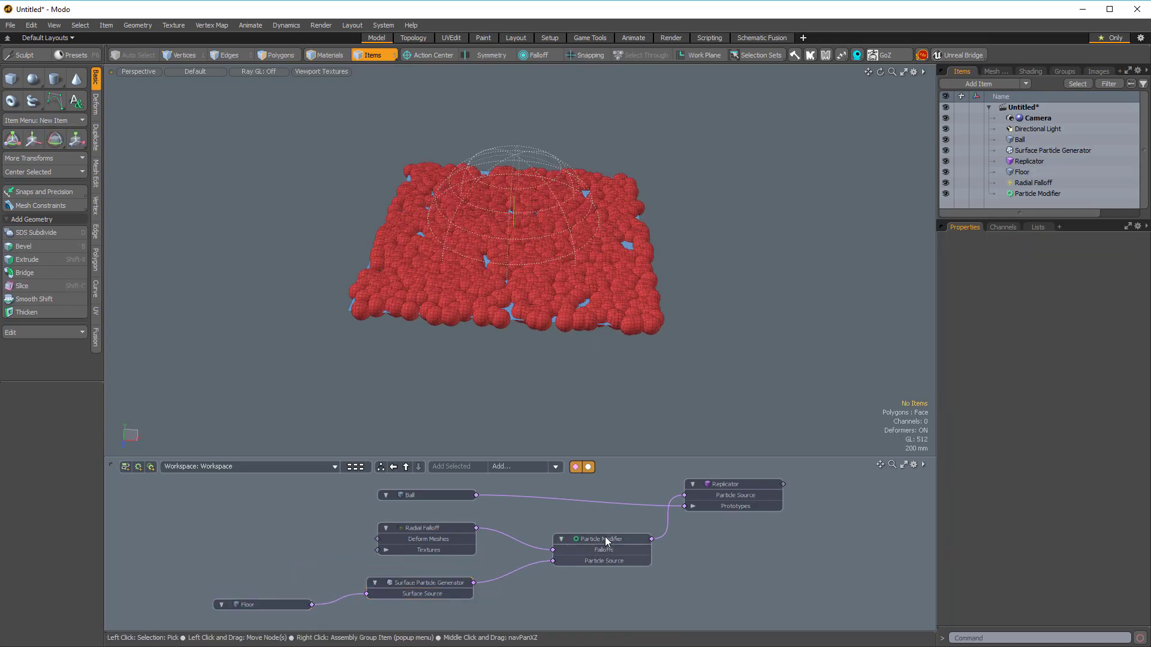
- Set the Particle Modifier's scale to 10% on X, Y and Z and inspect the balls inside the falloff
left_click(605, 538)
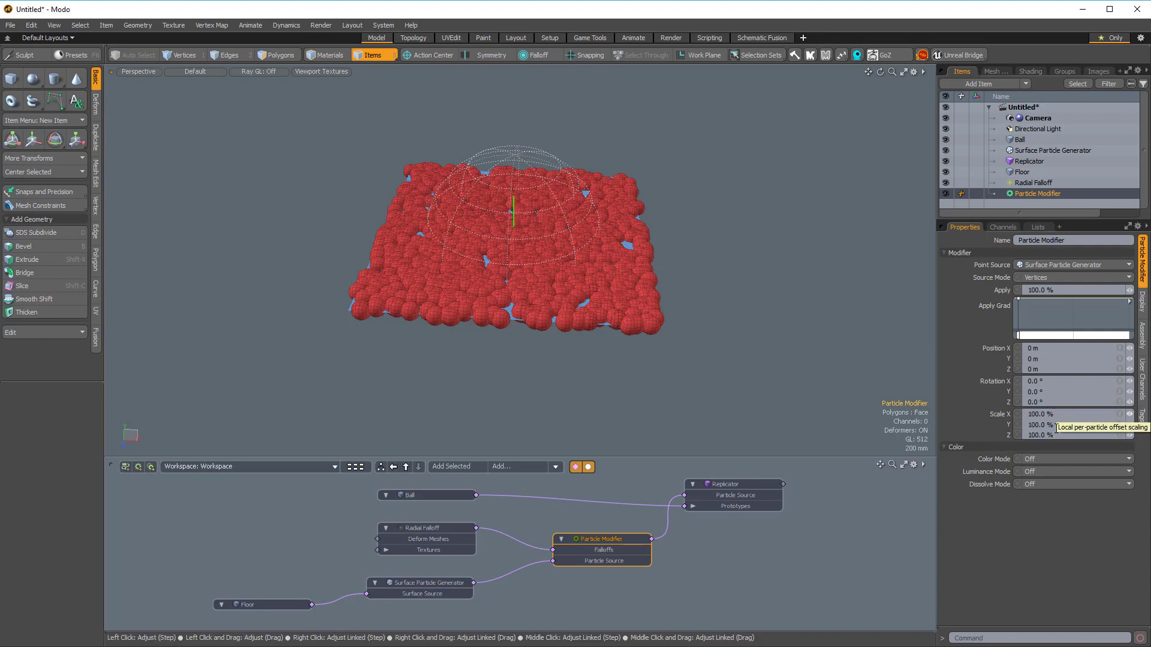
left_click(1119, 414)
left_click(1059, 534)
left_click_drag(509, 312, 462, 310, "alt")
scroll(518, 270, "up", 3)
left_click_drag(518, 269, 534, 233, "alt")
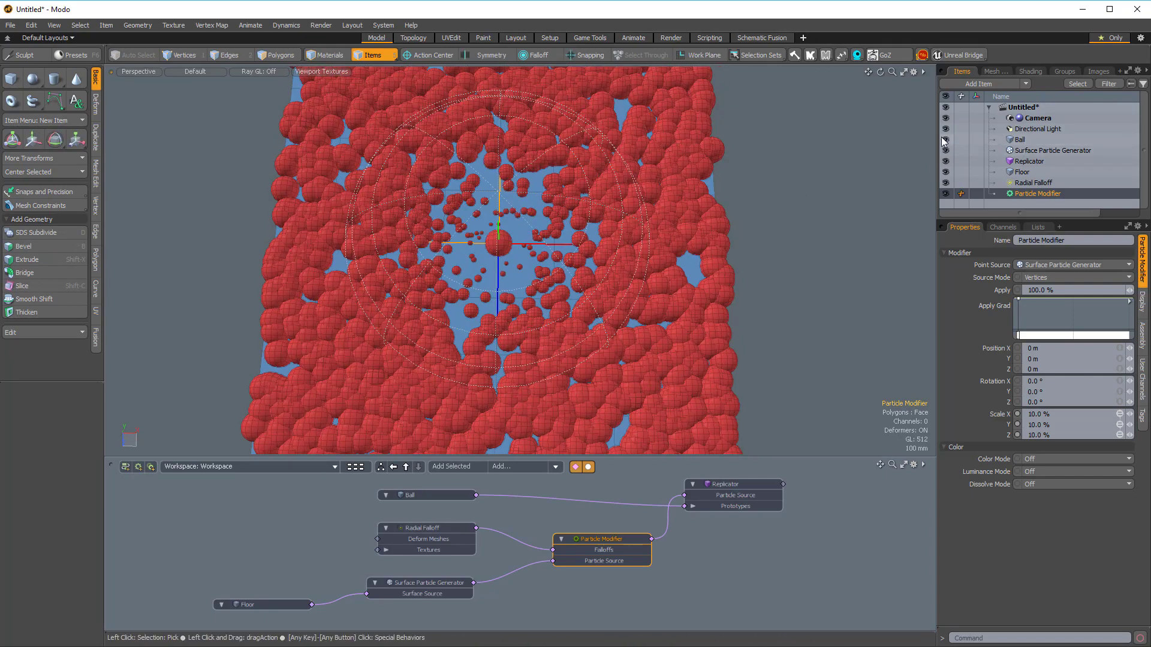
- Hide the Ball item and set the Radial Falloff's radius to 500 mm on X, Y and Z
left_click(945, 139)
left_click_drag(569, 345, 515, 297, "alt")
left_click(512, 131)
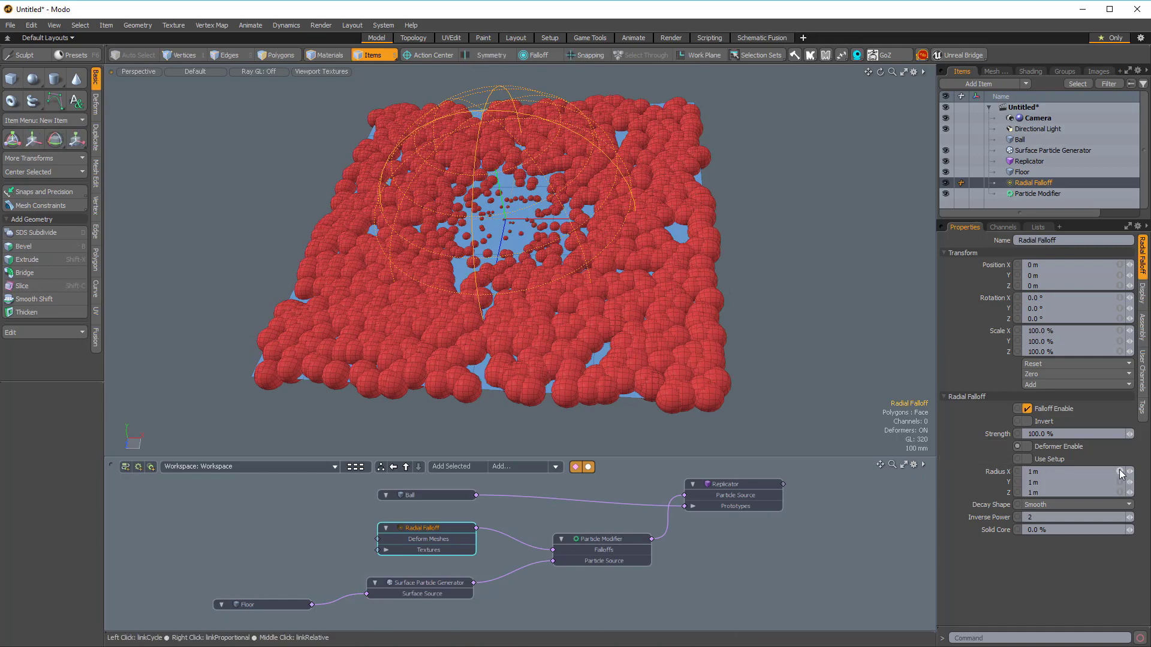
left_click(1081, 472)
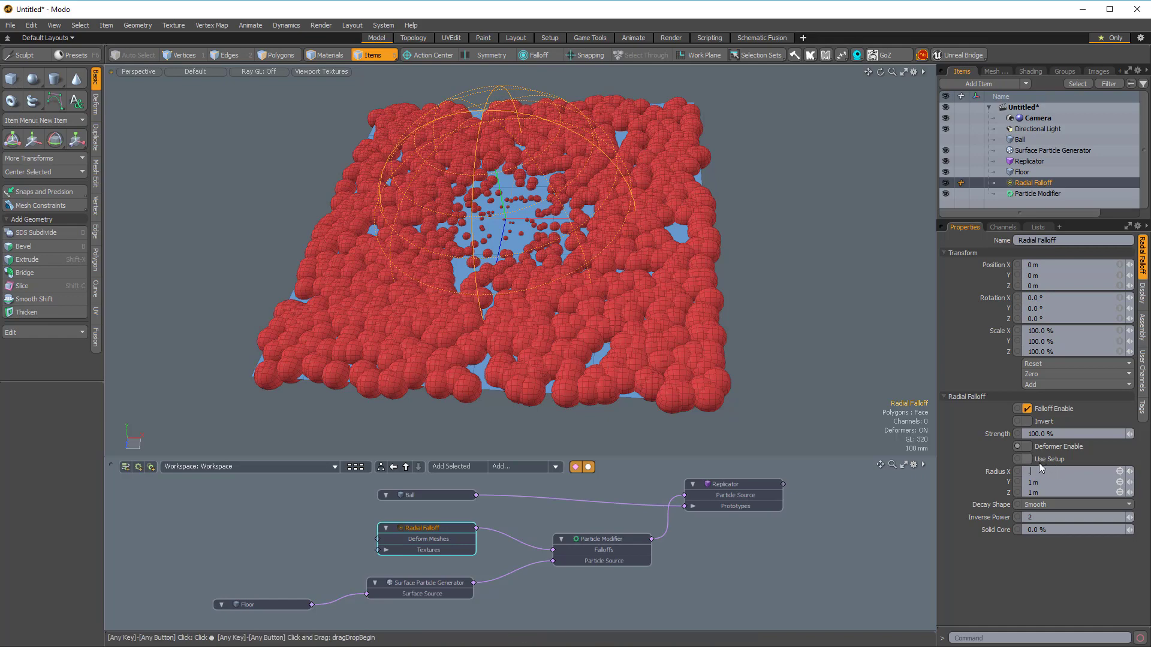
key("Return")
- Move the Radial Falloff along the floor to about X -225 mm, Z 565 mm
mouse_move(542, 234)
left_mouse_down("alt")
mouse_move(527, 273)
mouse_move(535, 245)
left_mouse_up("alt")
key("w")
left_click_drag(545, 286, 525, 380, "alt")
left_click_drag(742, 330, 640, 178, "alt")
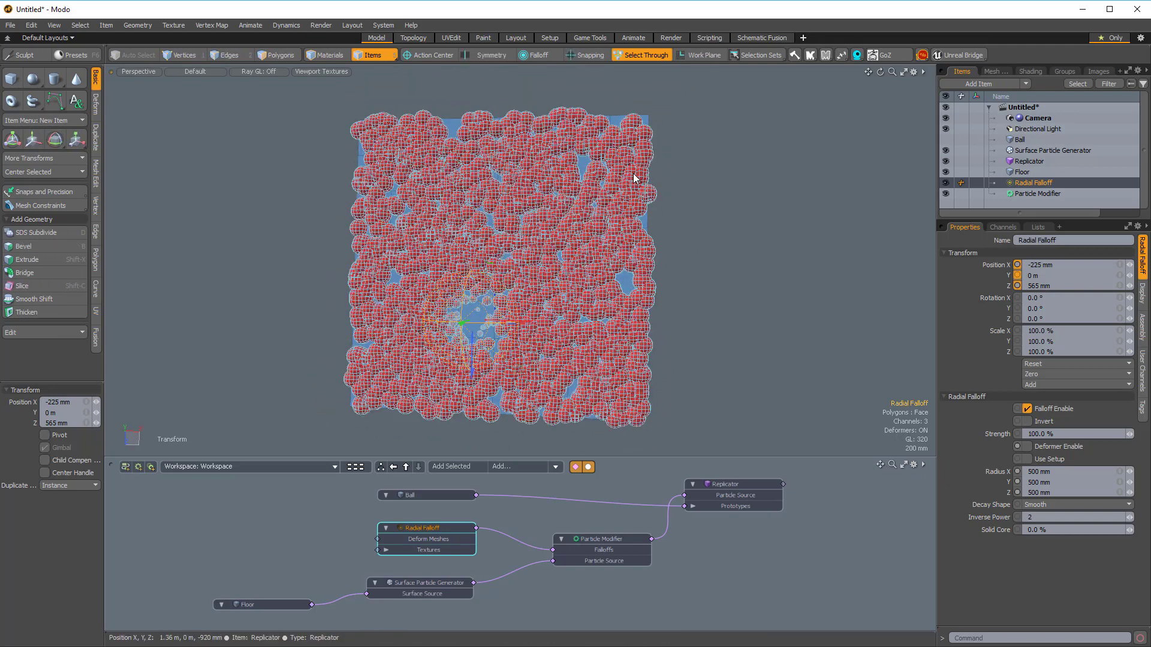
- Set the assembly Select option of the Floor and the Surface Particle Generator to No
left_click(640, 171)
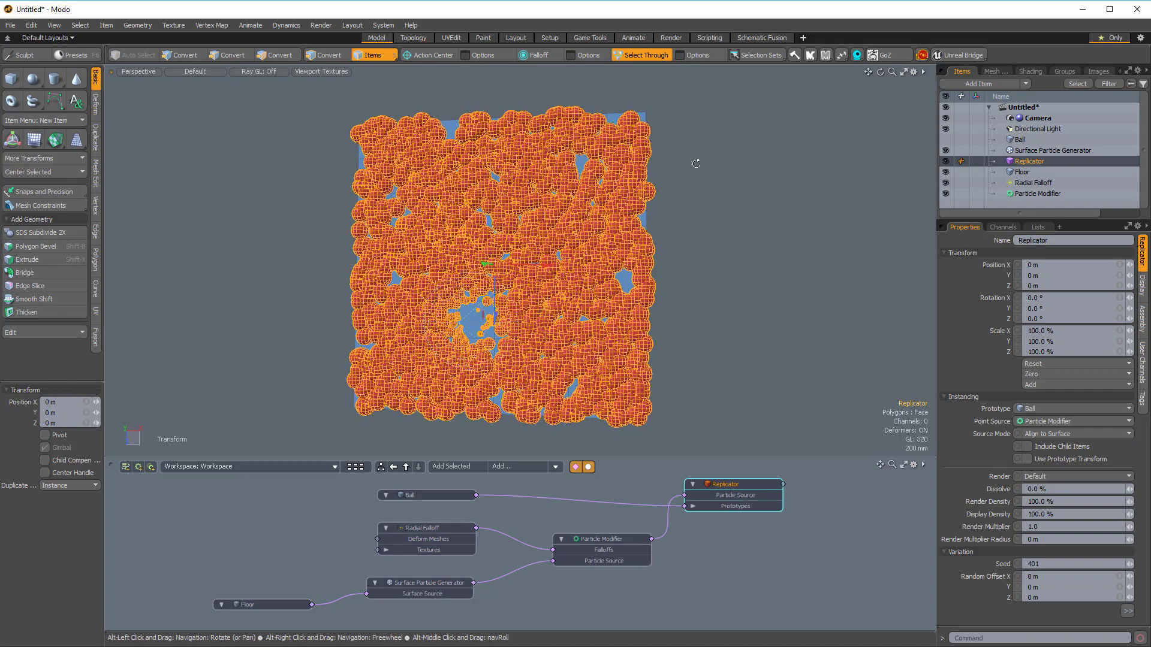
left_click(1024, 173)
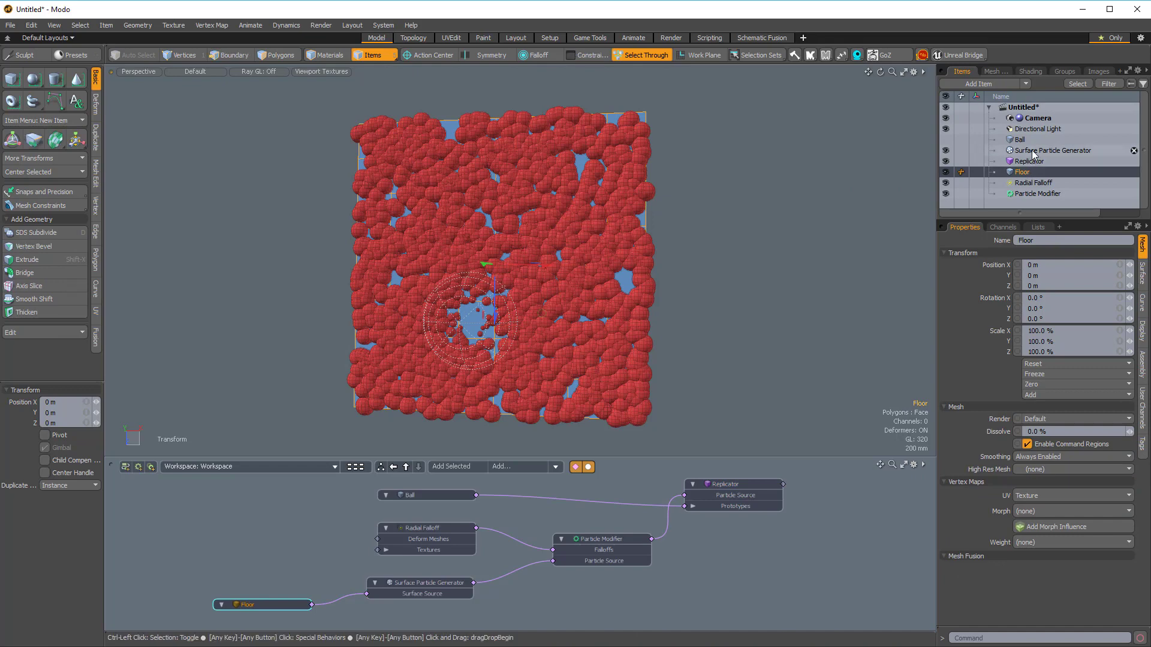
left_click(1032, 151, "ctrl")
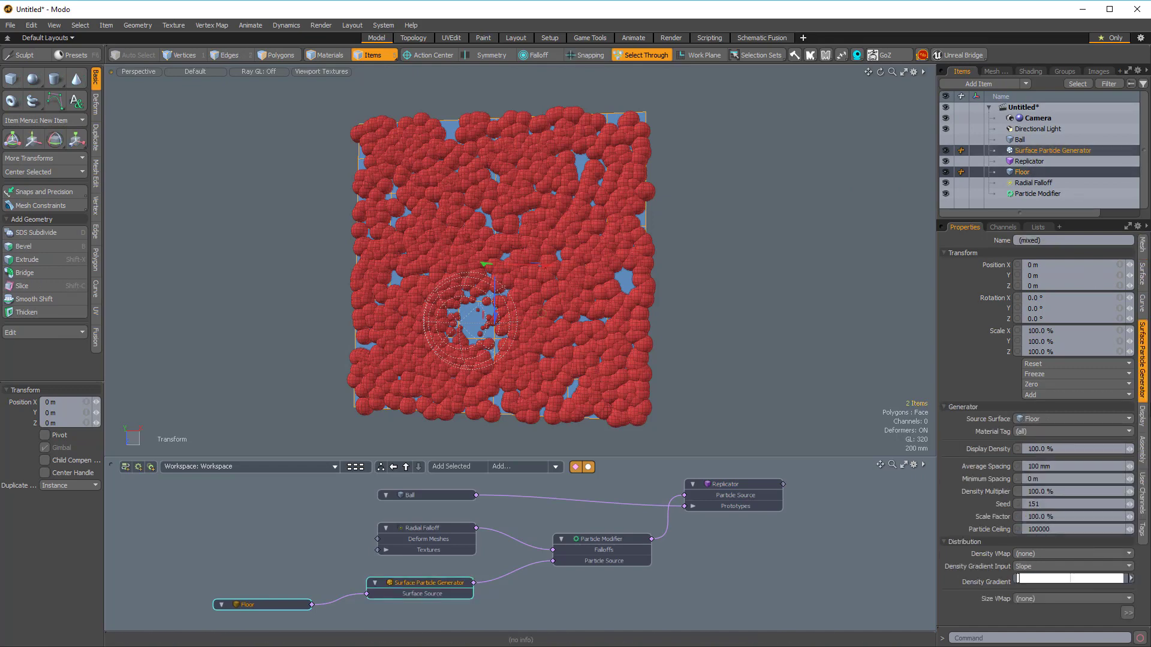
left_click(1143, 447)
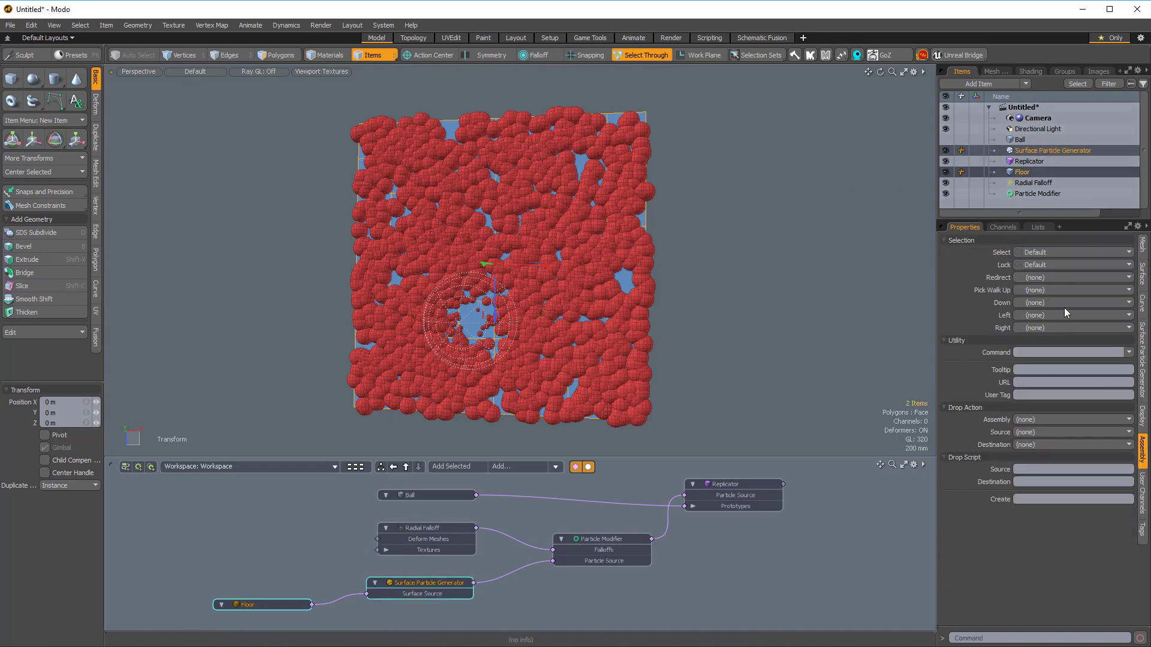
left_click(1042, 252)
left_click(1034, 266)
- Test which scene items are selectable by lassoing over the floor's corner and picking the Radial Falloff
left_click(1026, 161)
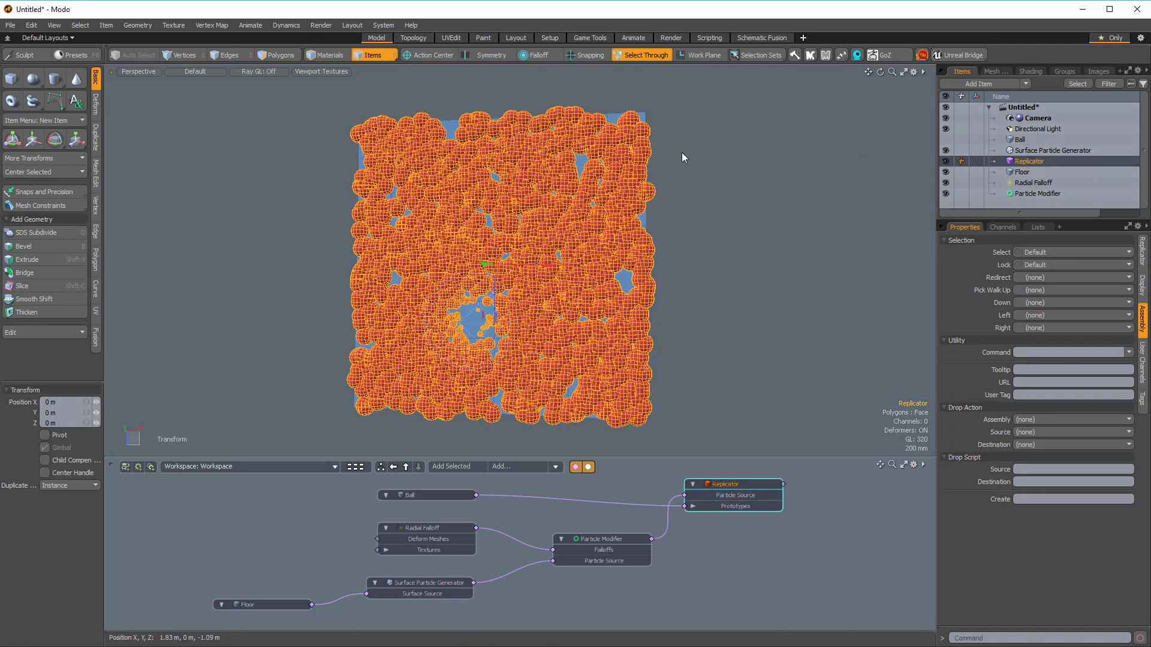
left_click(1029, 161, "ctrl")
mouse_move(696, 131)
right_mouse_down()
mouse_move(690, 121)
mouse_move(674, 186)
right_mouse_up()
mouse_move(689, 138)
left_mouse_down("alt")
mouse_move(675, 129)
mouse_move(695, 141)
left_mouse_up("alt")
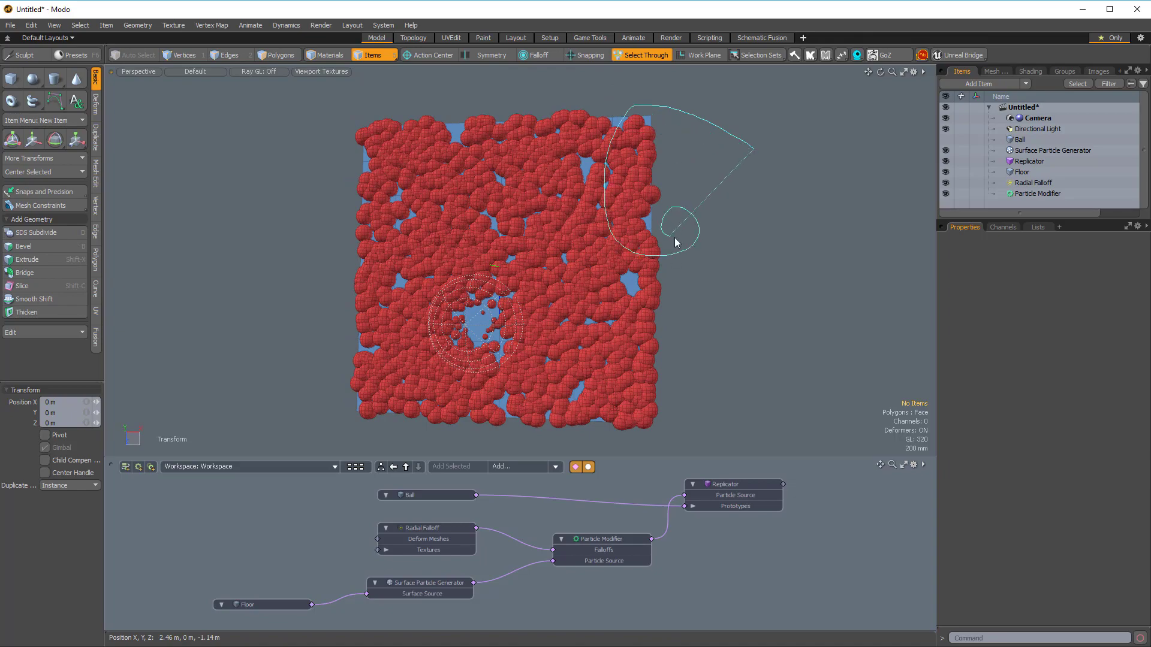
mouse_move(676, 242)
left_mouse_down("alt")
mouse_move(547, 313)
mouse_move(468, 432)
left_mouse_up("alt")
left_click(434, 527)
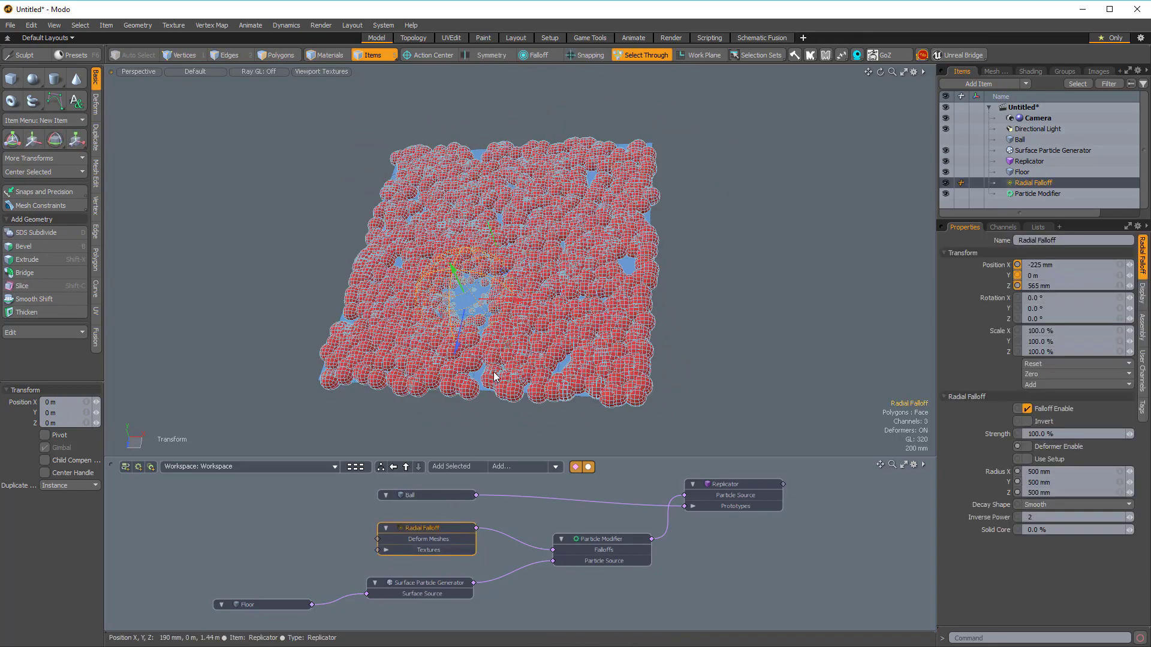
left_click_drag(495, 369, 637, 339, "alt")
left_click(795, 267)
- Set the Replicator's assembly Select option to No and clear the selection
left_click(1031, 161)
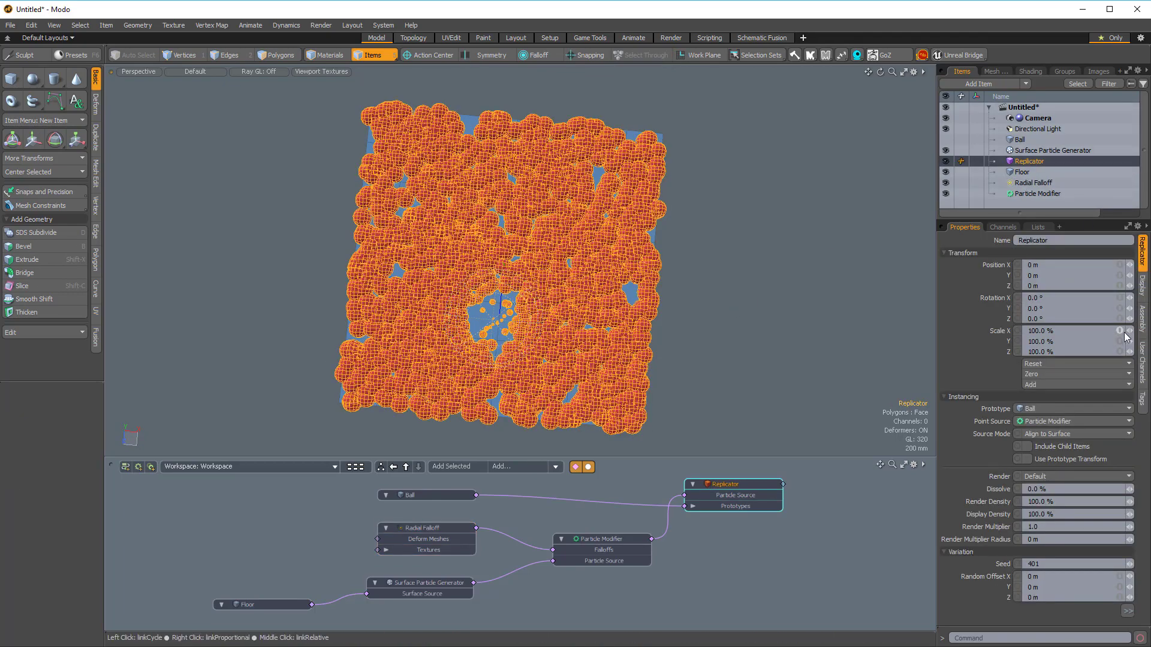
left_click(1142, 319)
left_click(1041, 252)
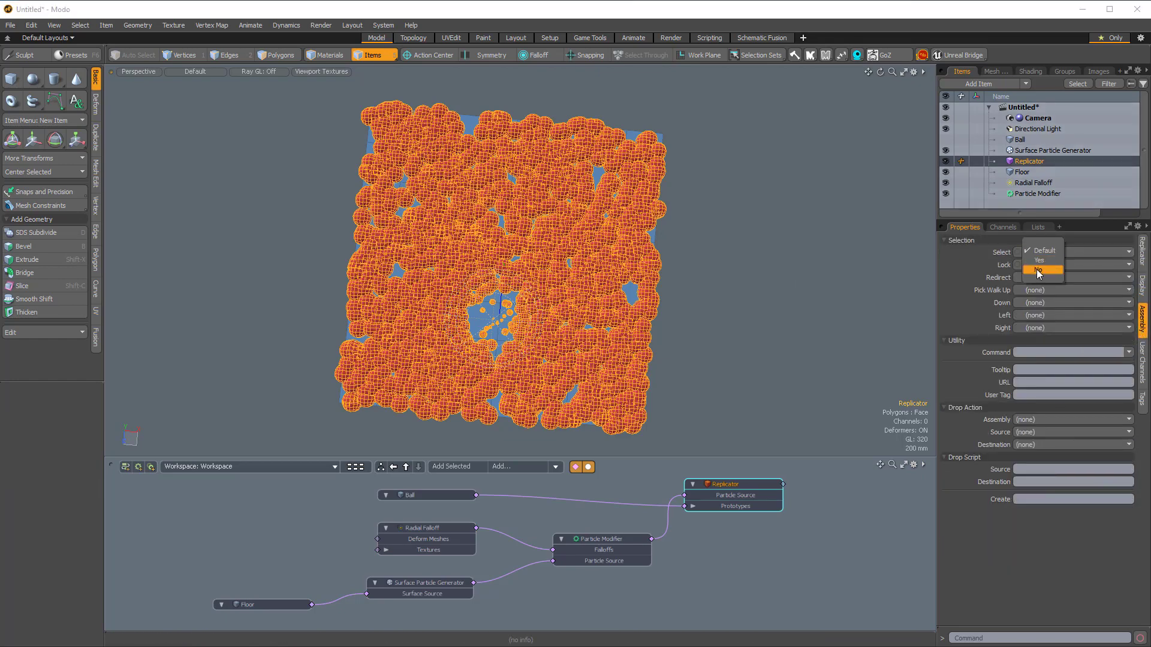
left_click(1039, 271)
left_click(807, 245)
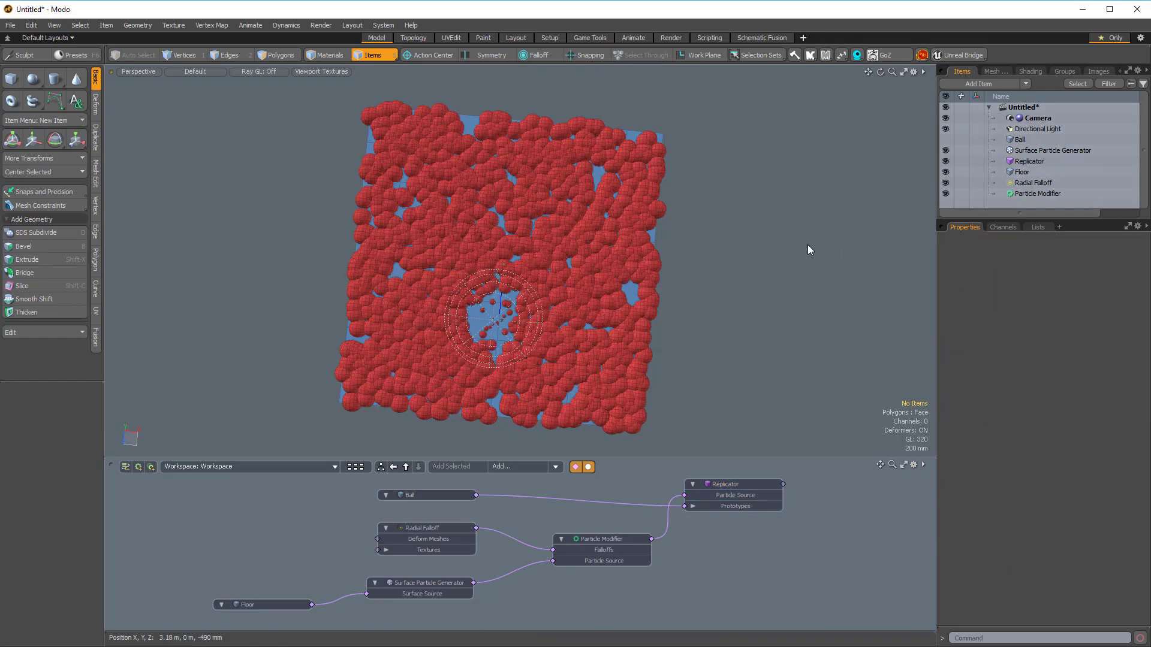
- Move the Radial Falloff across the floor to about X 685 mm, Z -200 mm
left_click(446, 531)
key("w")
left_click_drag(556, 348, 510, 341, "alt")
left_click_drag(468, 413, 637, 323, "alt+shift")
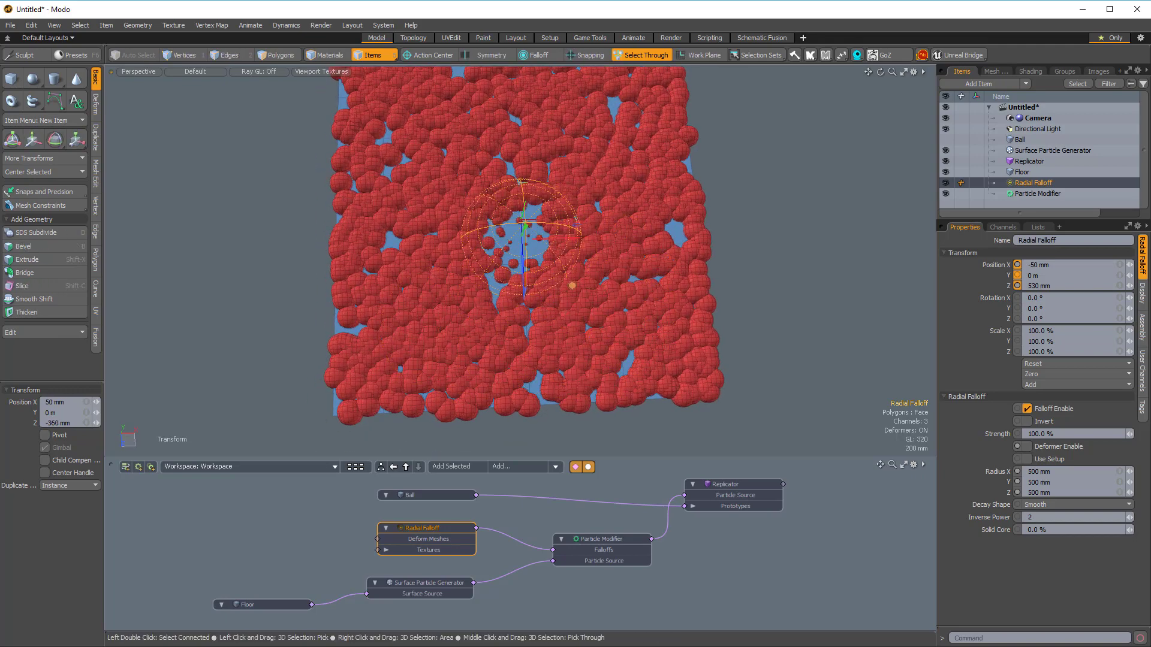
left_click_drag(569, 288, 610, 275)
left_click_drag(610, 275, 653, 257, "alt")
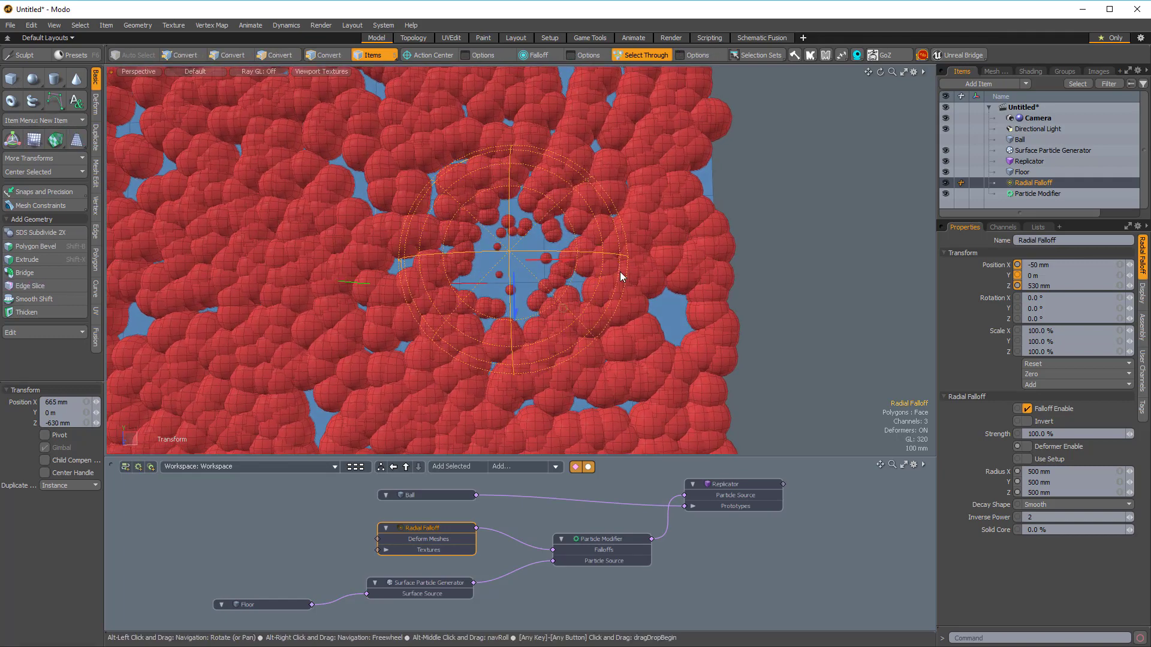
scroll(557, 300, "down", 3)
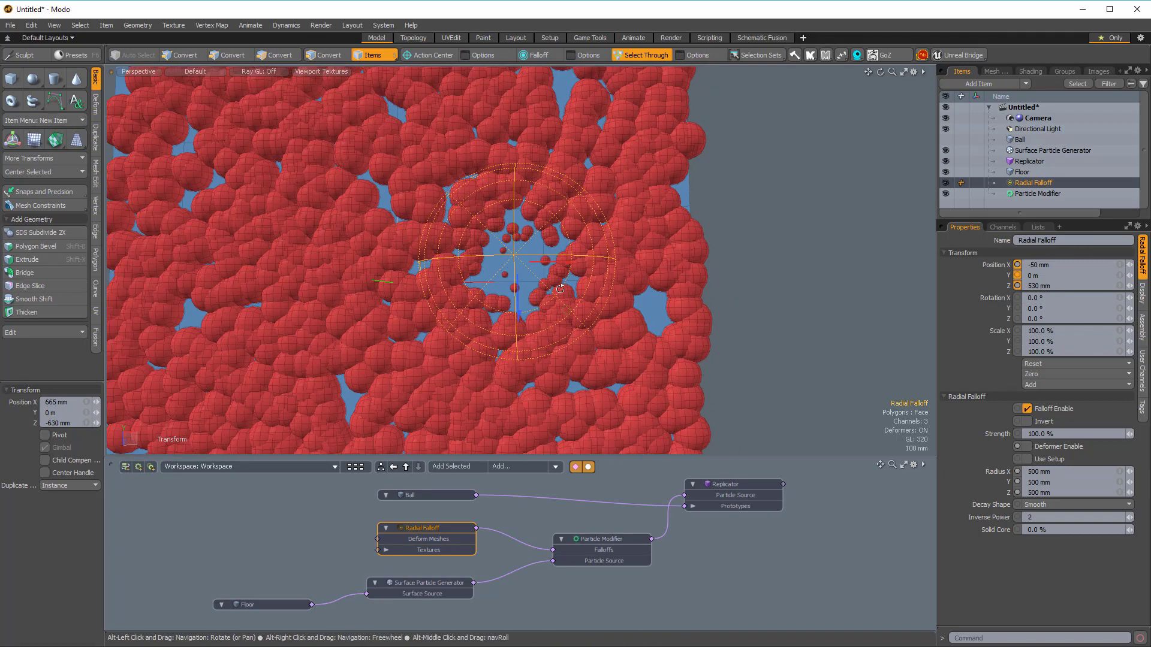
left_click_drag(562, 311, 576, 292)
left_click_drag(687, 332, 689, 382, "alt+shift")
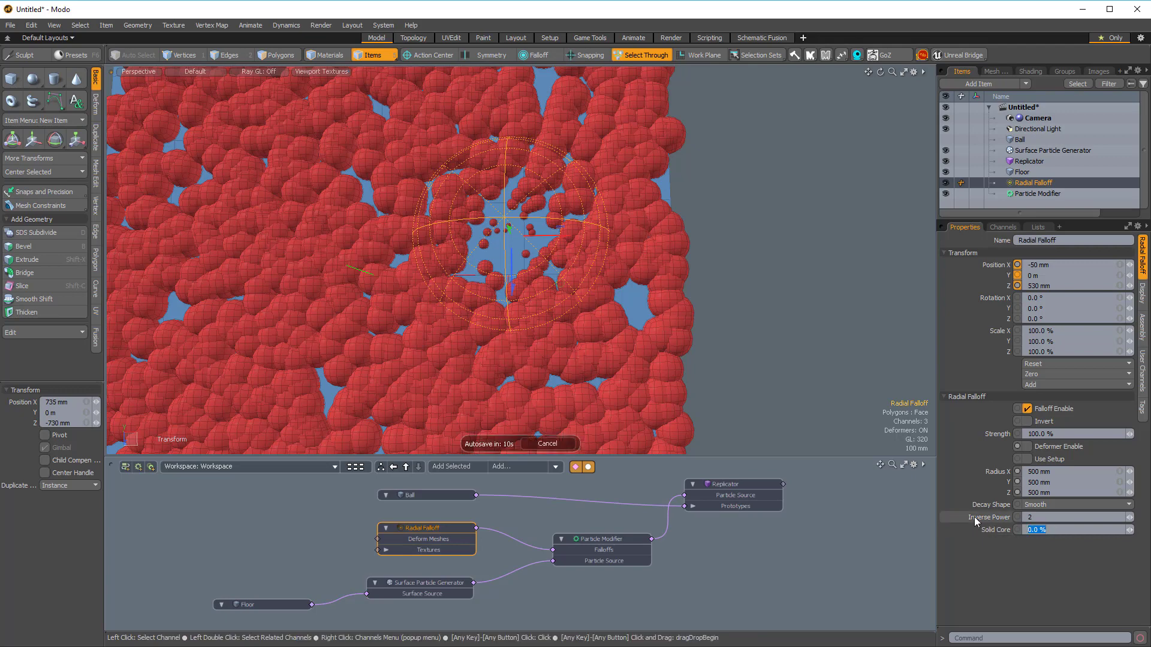
- Set the Radial Falloff's Solid Core to 85% and cancel the pending autosave
type("85")
key("Return")
scroll(630, 254, "down", 3)
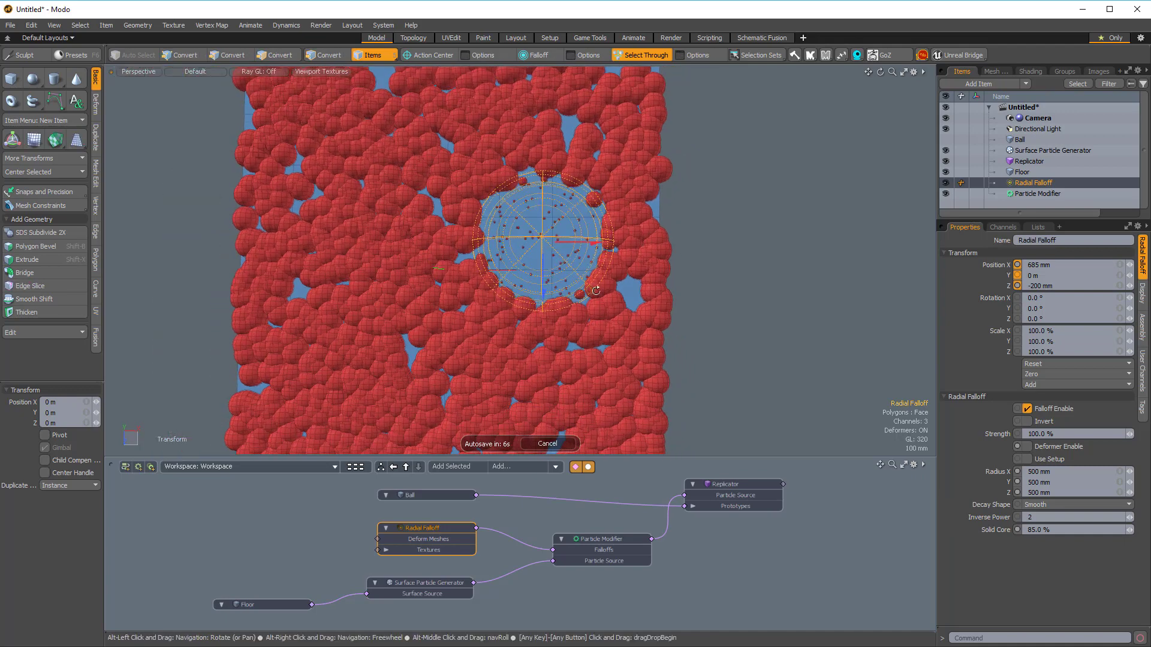
left_click(559, 442)
- Shift the Radial Falloff by about -200 mm in X and 695 mm in Z across the balls
left_click_drag(589, 301, 427, 354, "alt")
scroll(501, 235, "down", 2)
left_click_drag(427, 354, 607, 328, "alt")
left_click_drag(607, 328, 615, 318, "alt")
left_click_drag(507, 289, 611, 374)
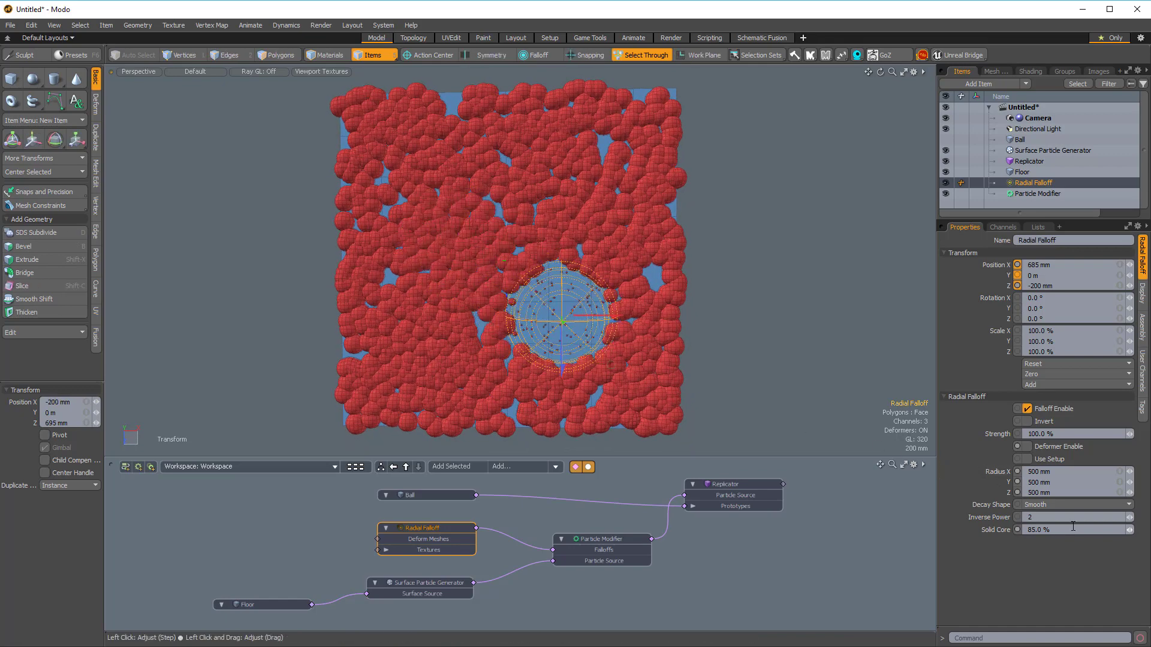
- Set the Radial Falloff's Solid Core to 50% and slide the falloff across the balls
type("50")
key("Return")
left_click_drag(617, 362, 502, 316)
left_click_drag(519, 274, 574, 280, "alt")
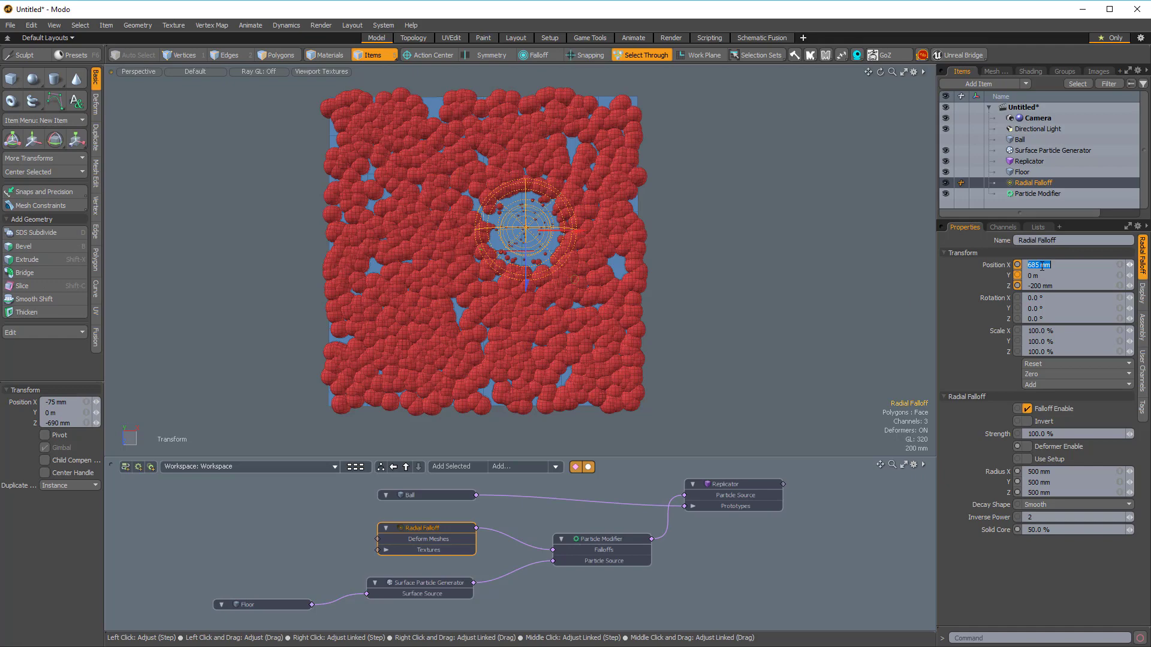
- Set the Radial Falloff's X and Z positions to 0 m
type("0")
left_click(1055, 285)
key("Return")
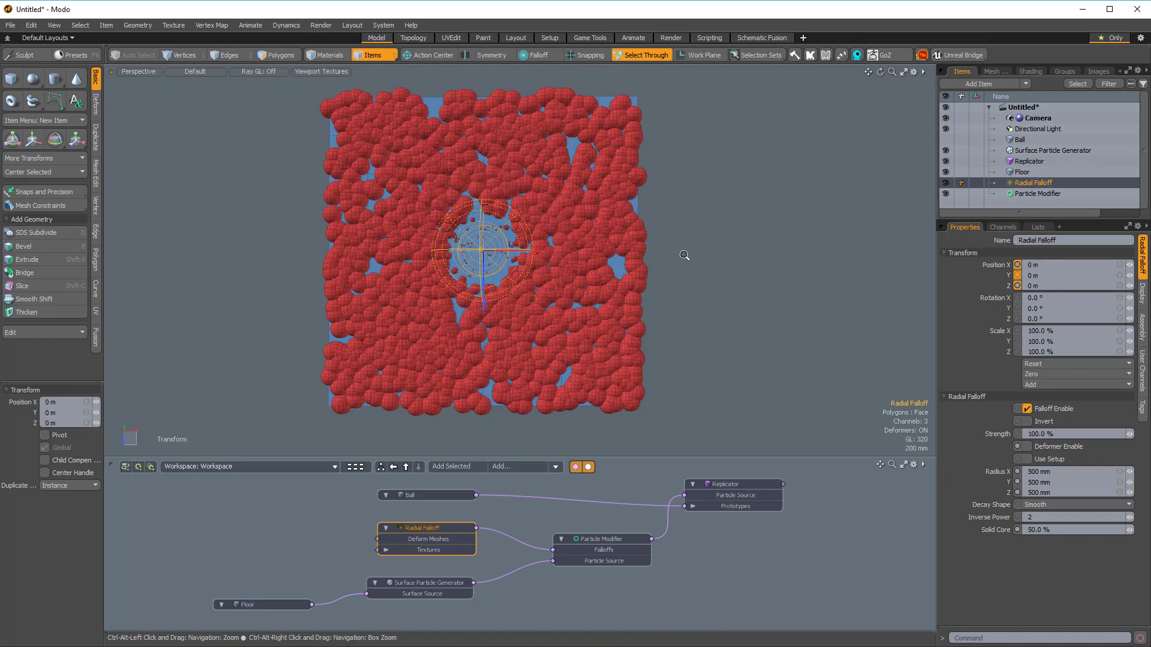
left_click_drag(679, 255, 662, 262, "ctrl+alt")
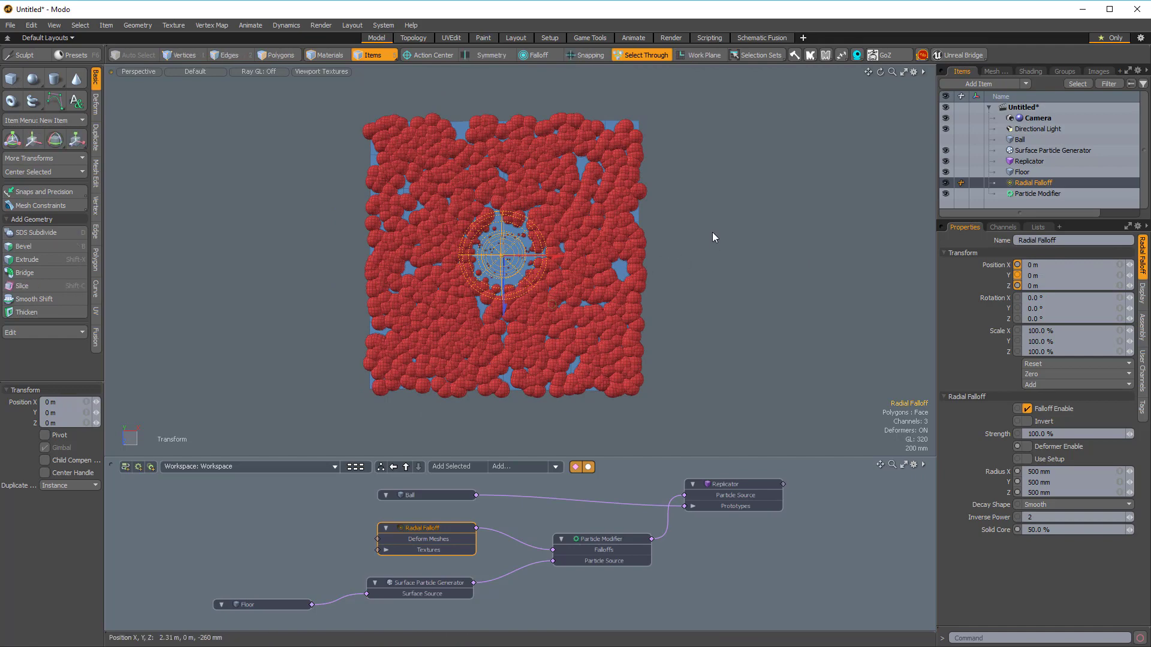
- Parent the Radial Falloff to a new Locator and hide the falloff item
key("space")
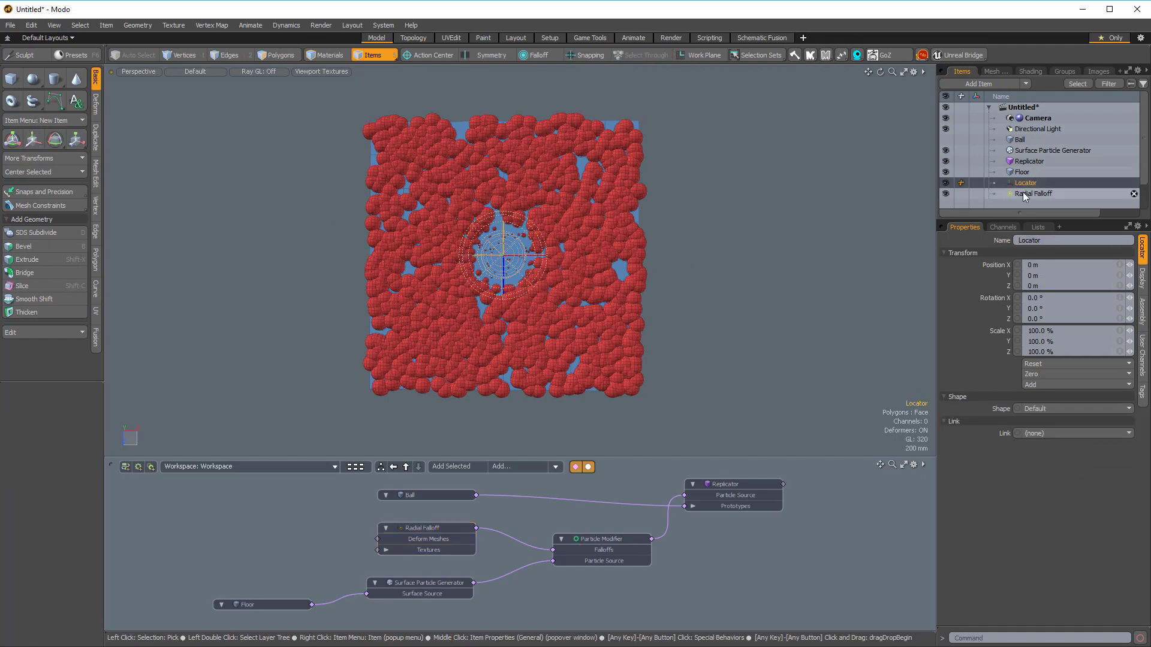
left_click(1028, 193)
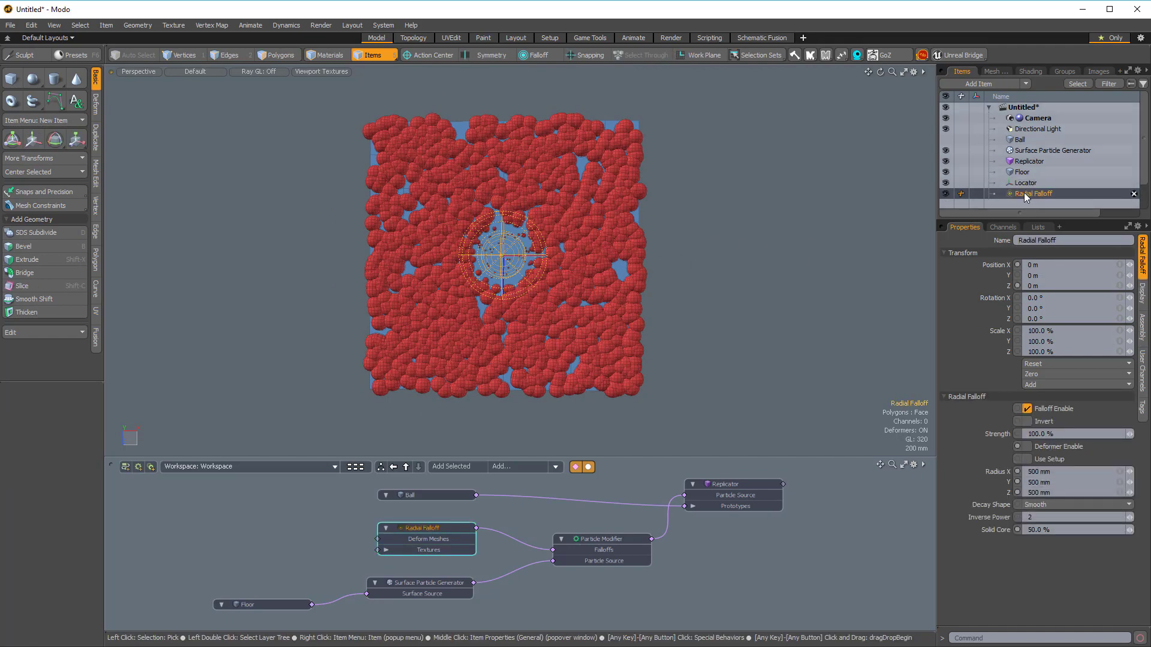
mouse_move(1024, 192)
left_mouse_down()
mouse_move(1037, 189)
mouse_move(1027, 171)
left_mouse_up()
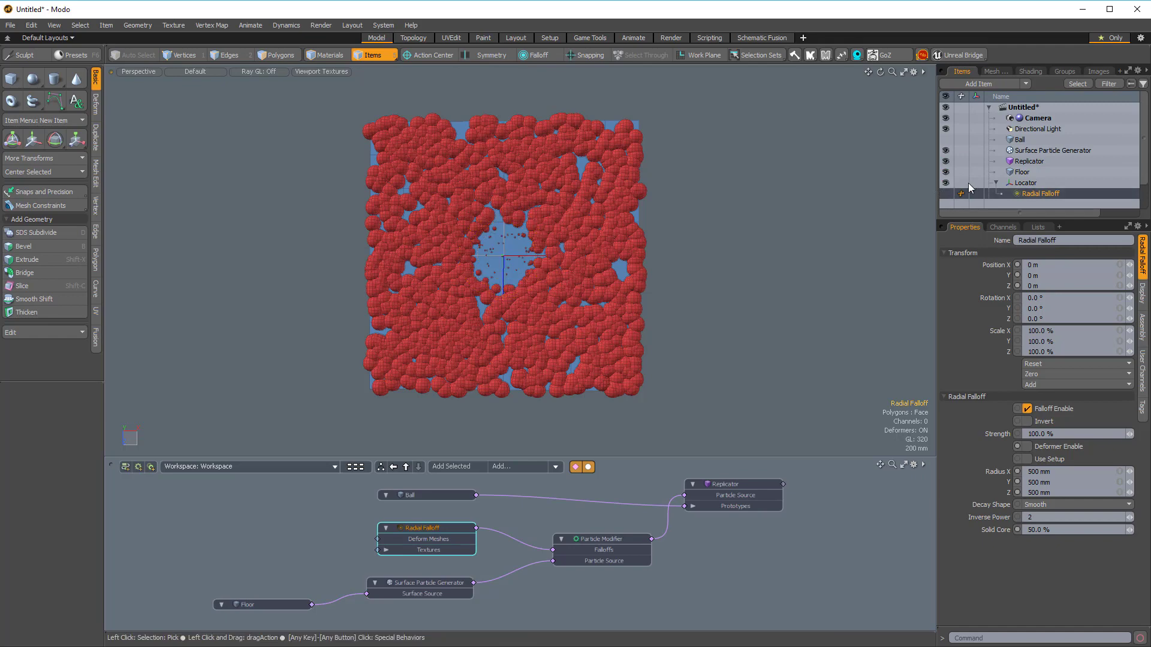
- Move the Locator with its falloff to about X -285 mm, Z 100 mm
left_click(1030, 183)
scroll(588, 267, "up", 3)
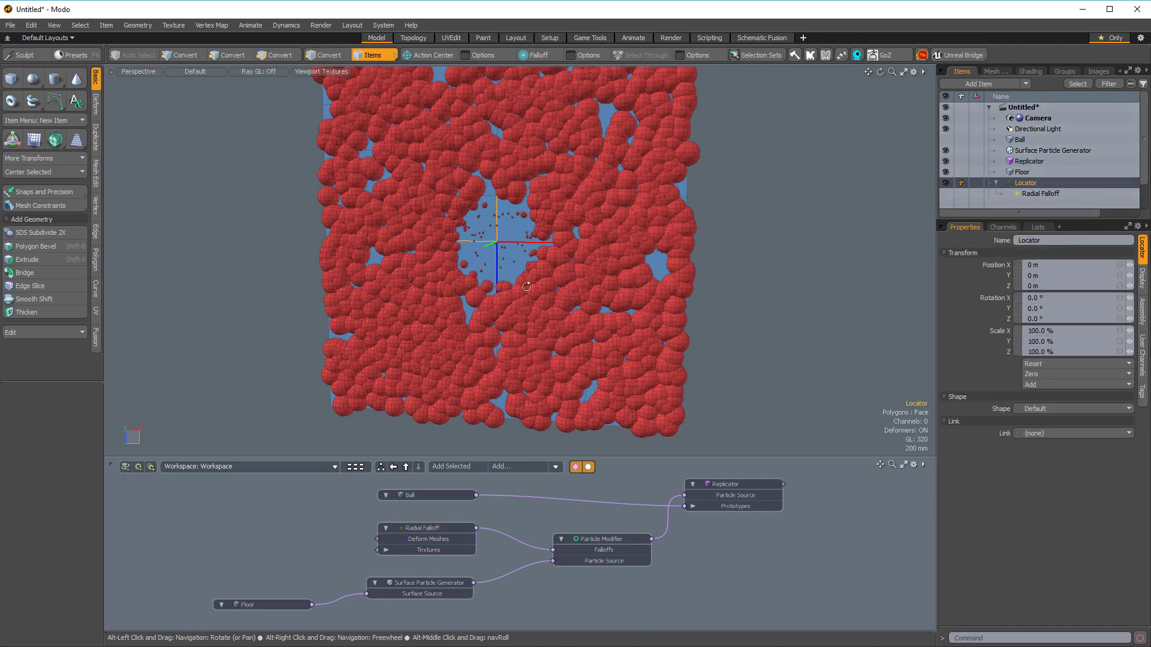
key("w")
scroll(554, 272, "down", 2)
left_click_drag(548, 282, 524, 327, "alt+shift")
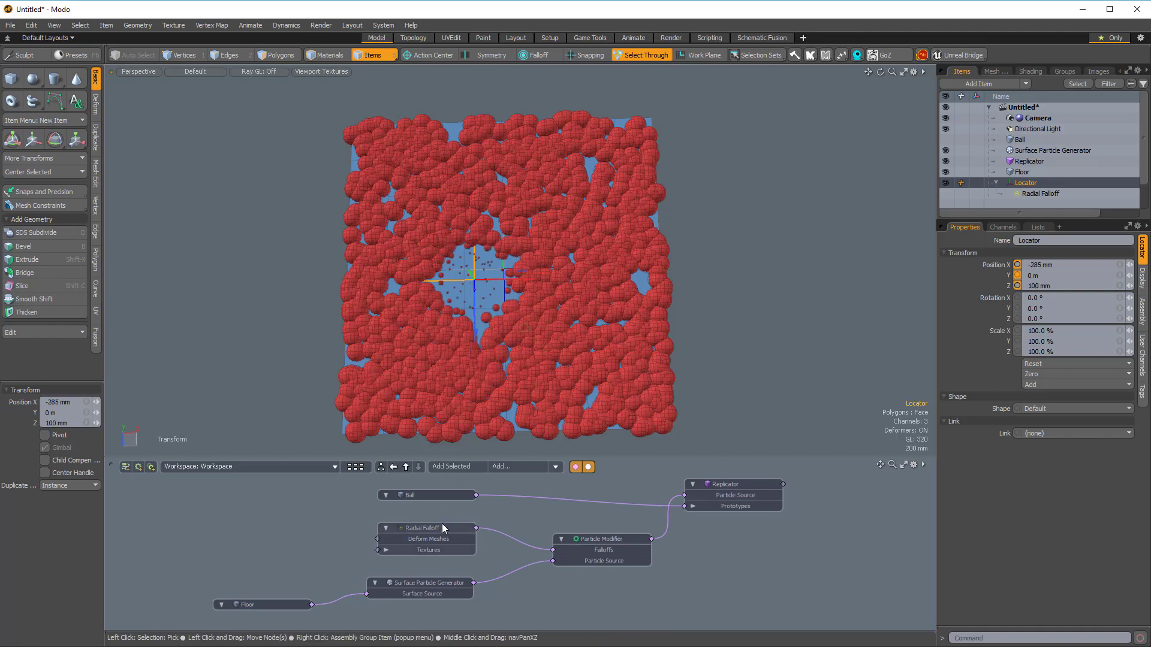
- Set the Radial Falloff's Solid Core to 40%
left_click(444, 527)
left_click_drag(1066, 530, 932, 484)
type("40")
key("Return")
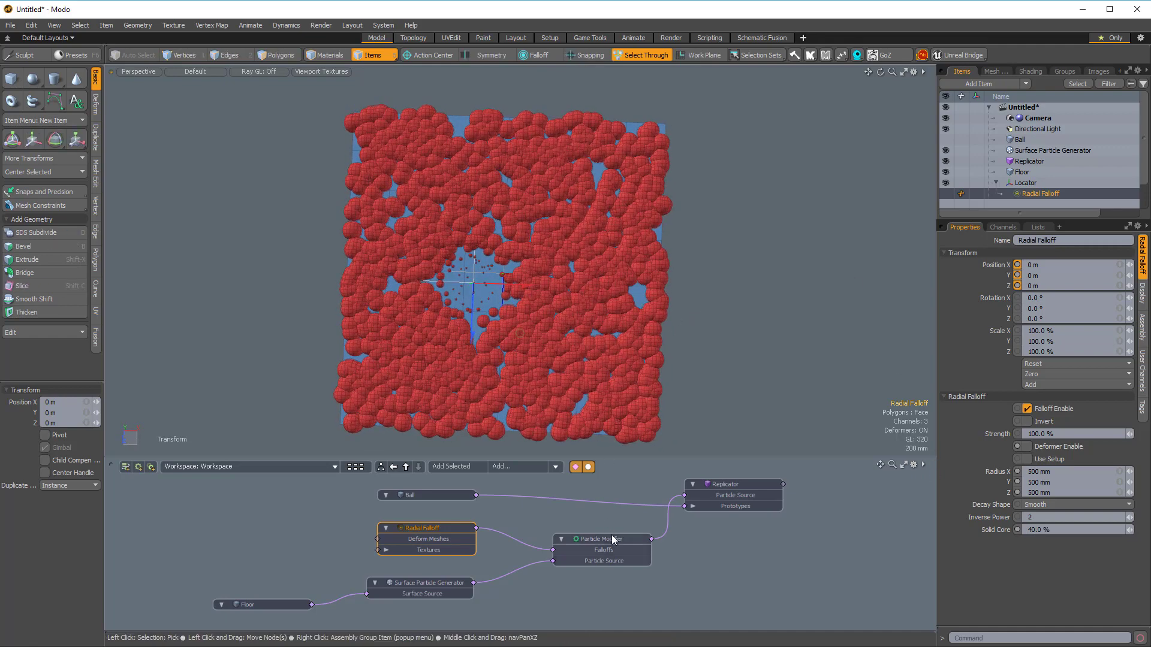
- Set the Particle Modifier's scale to 20% on X, Y and Z
left_click(610, 538)
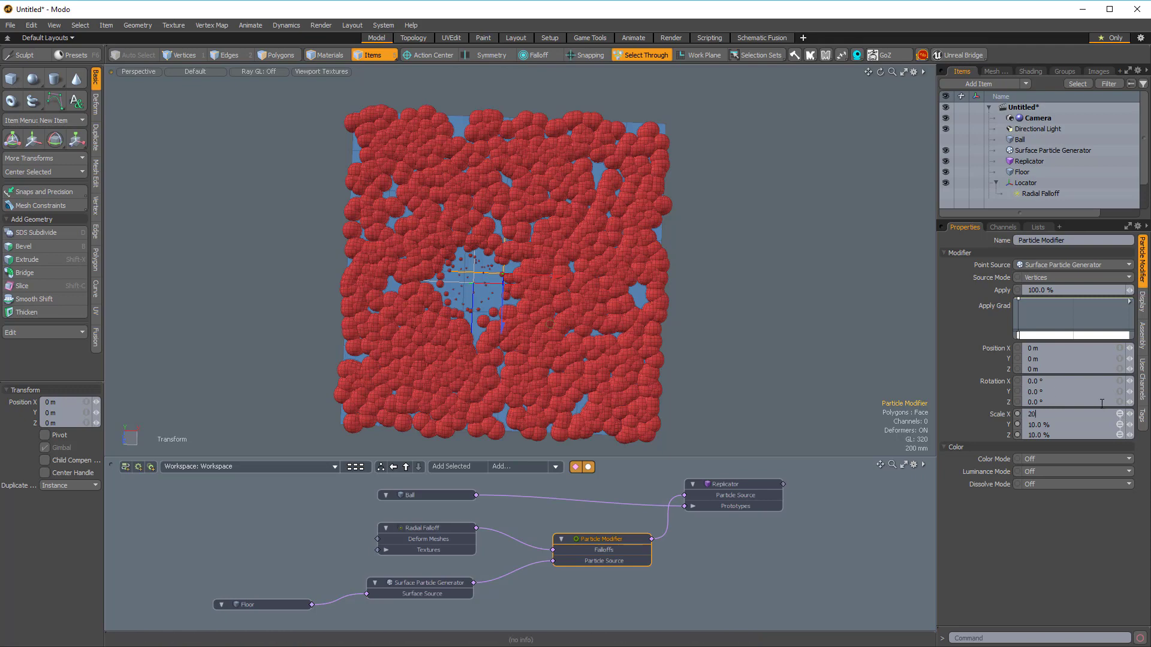
type("20")
key("Return")
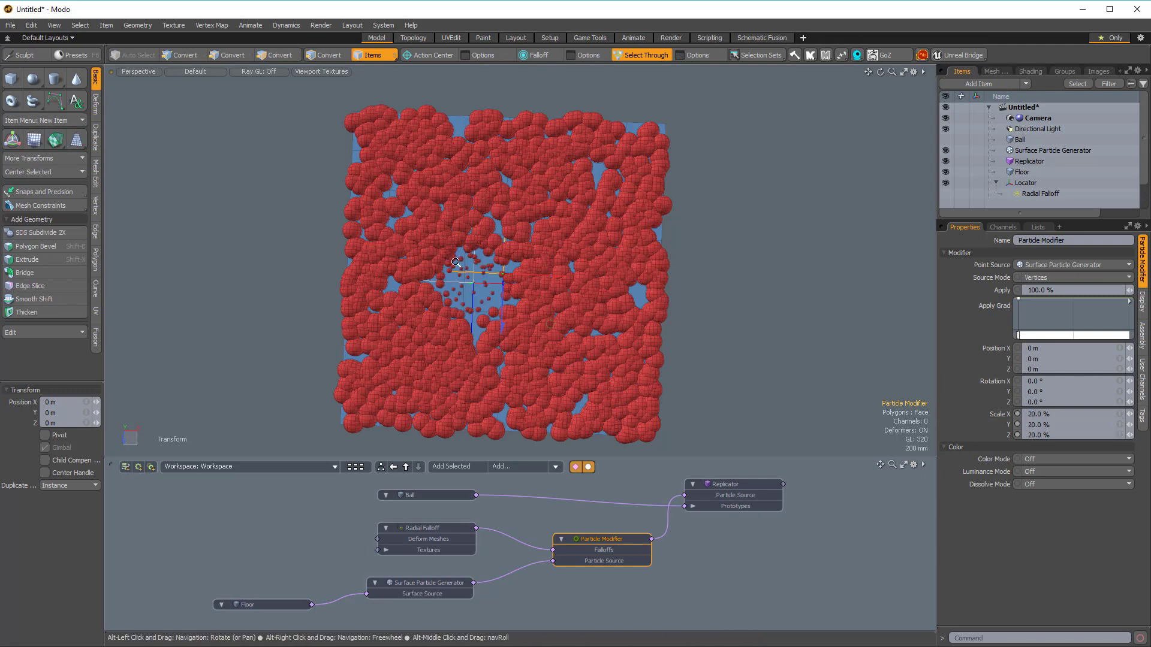
left_click_drag(457, 265, 563, 328, "ctrl+alt")
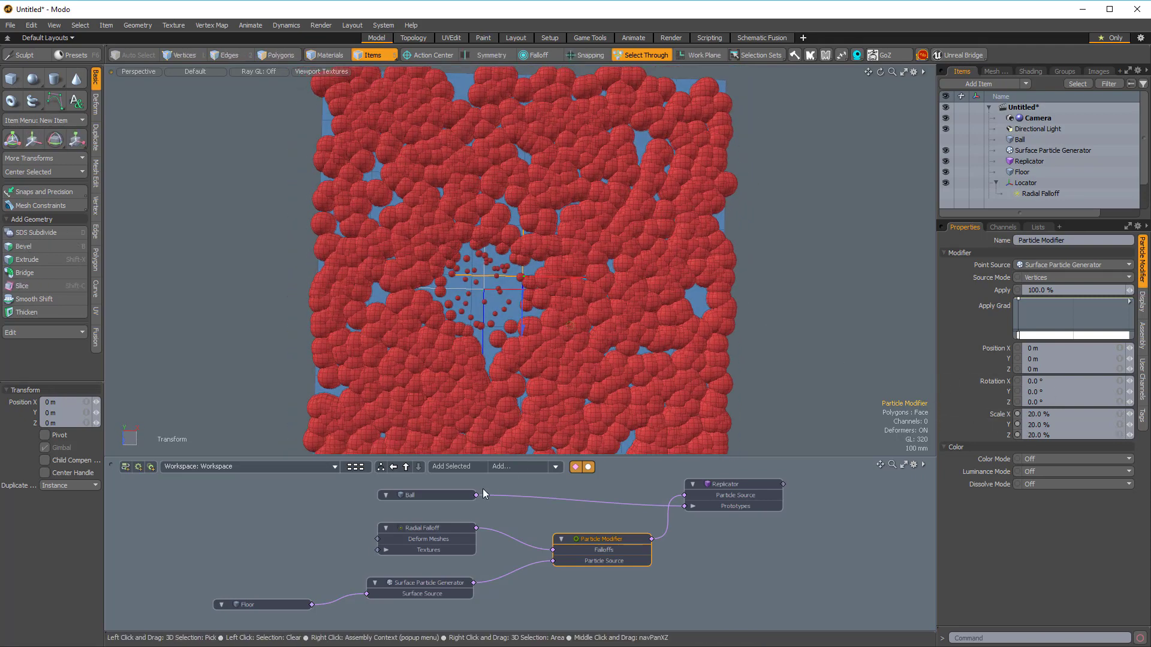
- Move the Locator across the floor to about X 590 mm, Z 270 mm
left_click(1037, 182)
left_click_drag(635, 287, 584, 226, "alt")
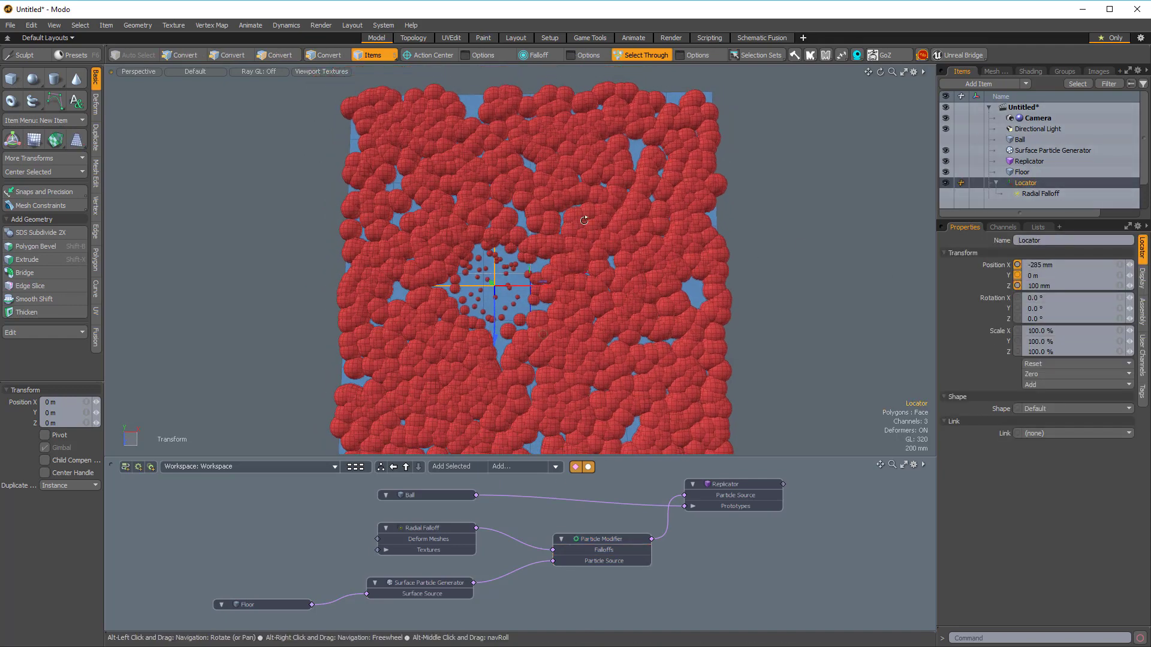
left_click_drag(544, 333, 643, 353)
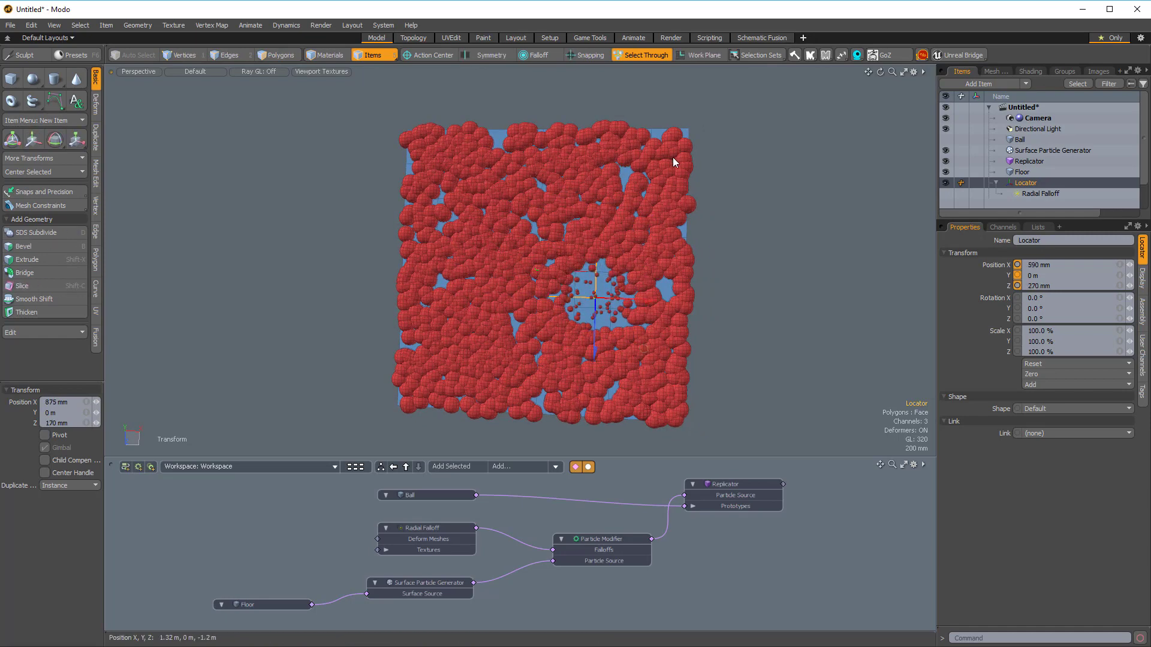